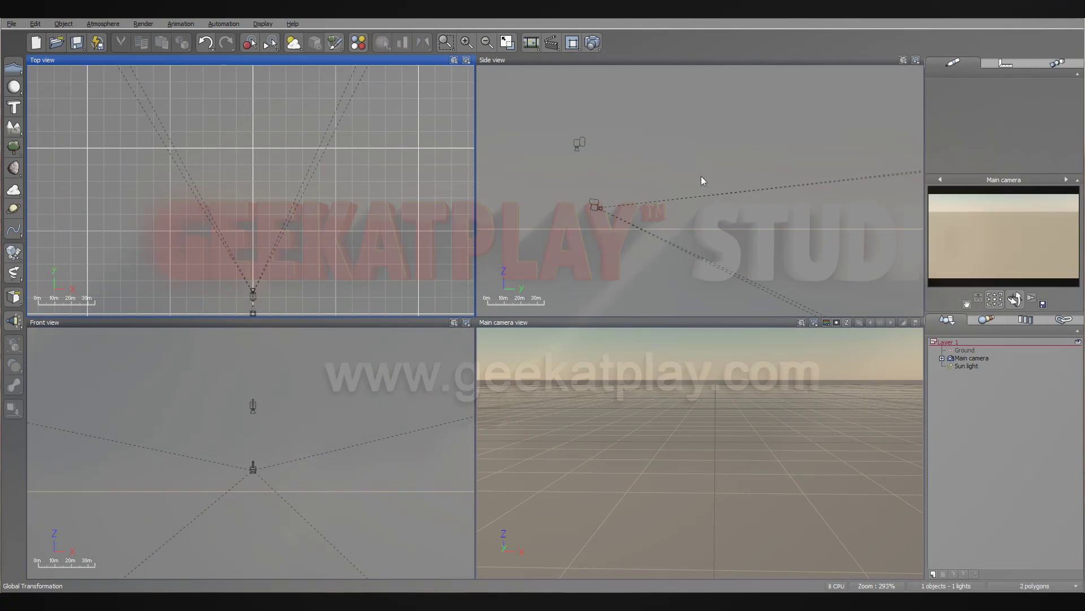
- Create Quadratic light2 and drag it above the ground in the Side view
click(699, 180)
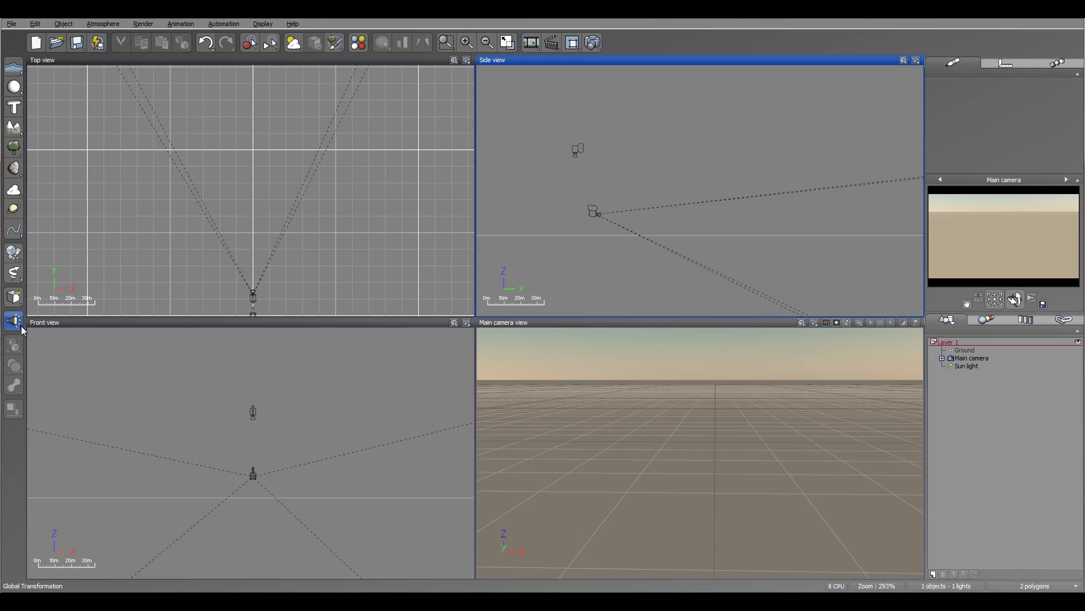
click(23, 330)
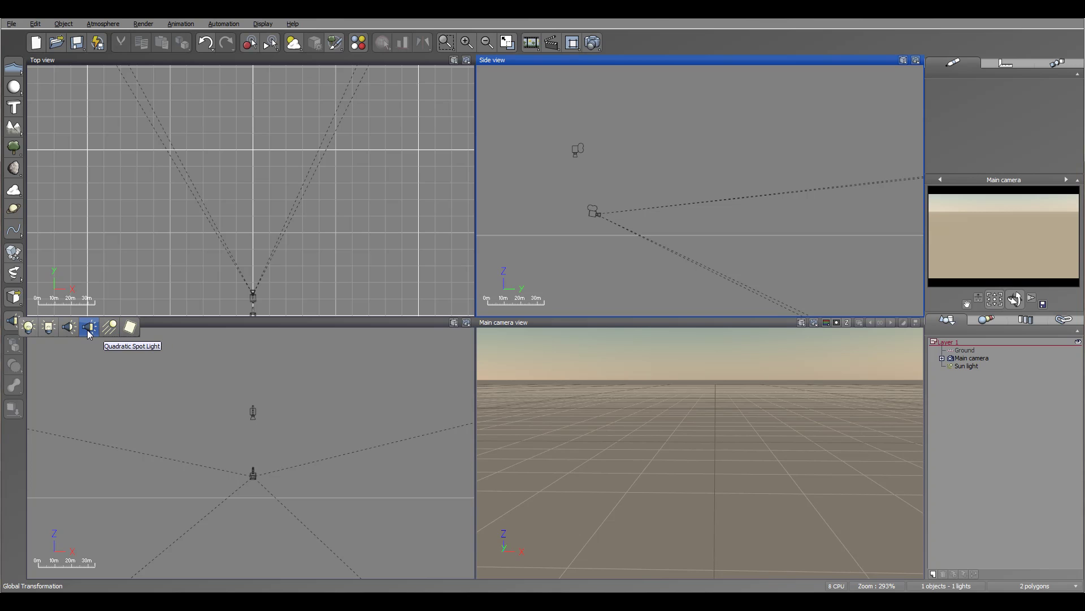
click(49, 332)
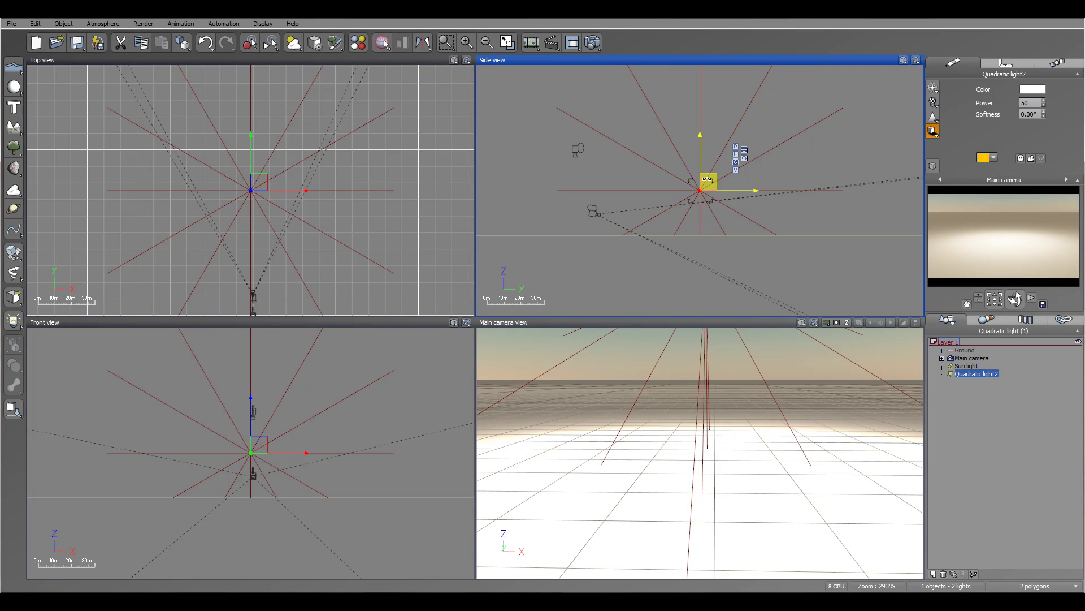
drag(708, 178, 714, 193)
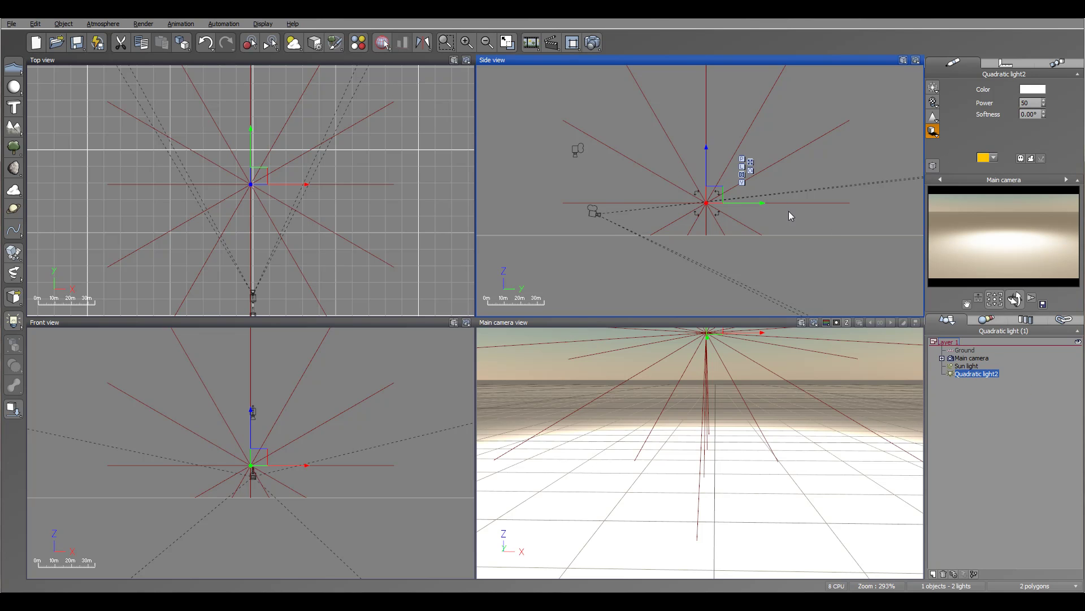
drag(733, 219, 721, 222)
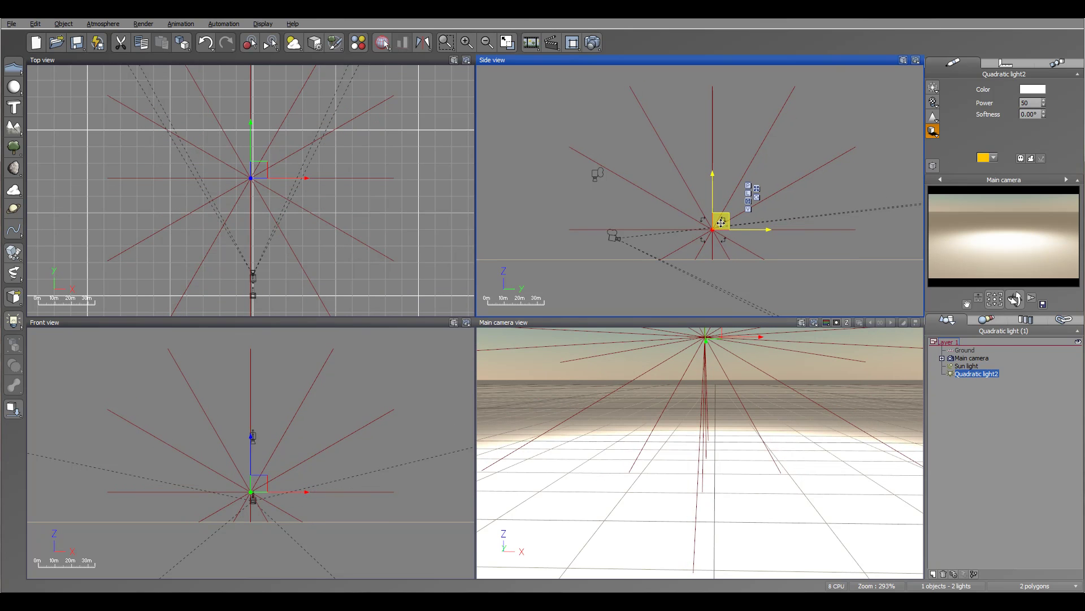
- Create Sphere4, shift it left of the light, drop it on the ground, and reselect Quadratic light2
click(13, 87)
click(243, 180)
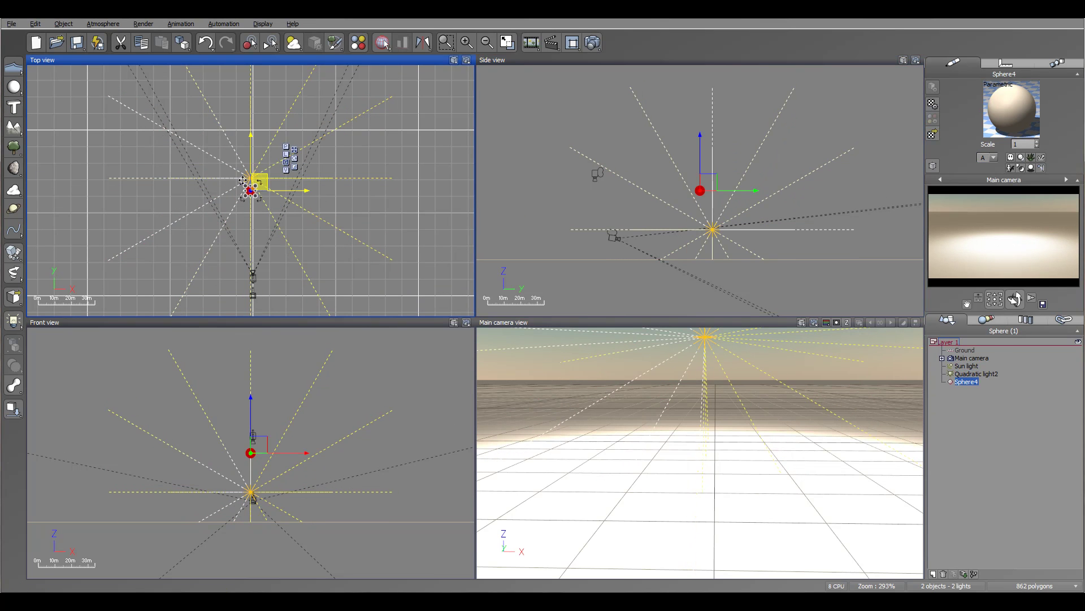
drag(243, 180, 221, 168)
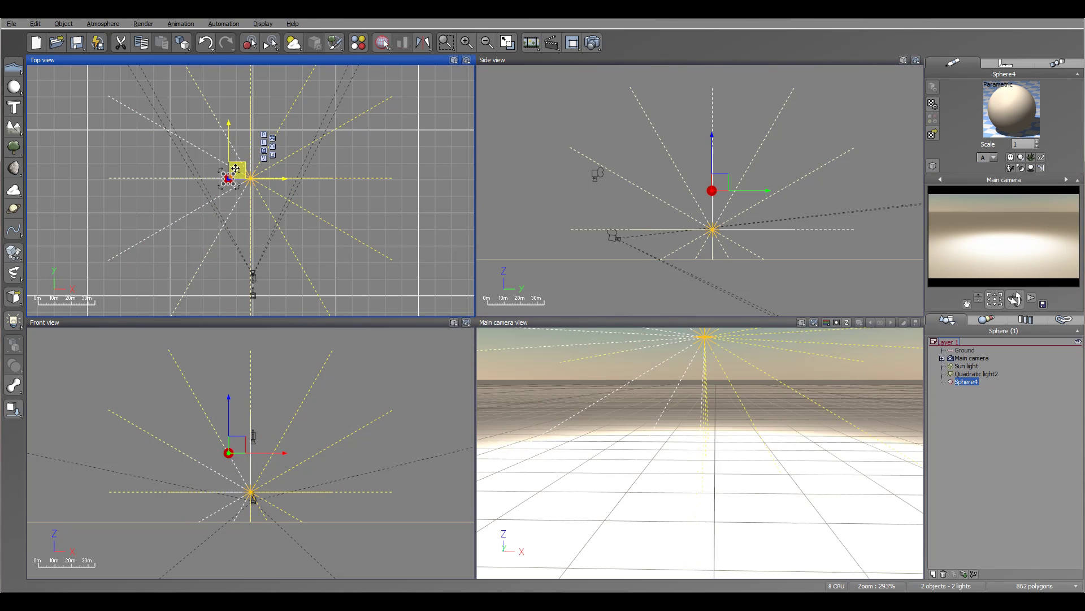
click(13, 409)
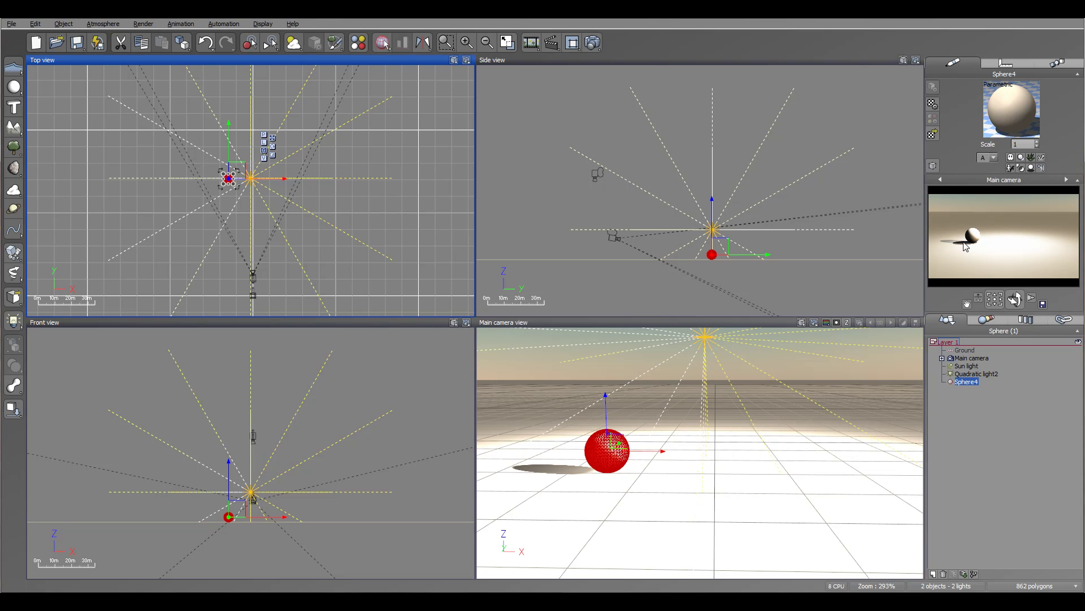
click(968, 374)
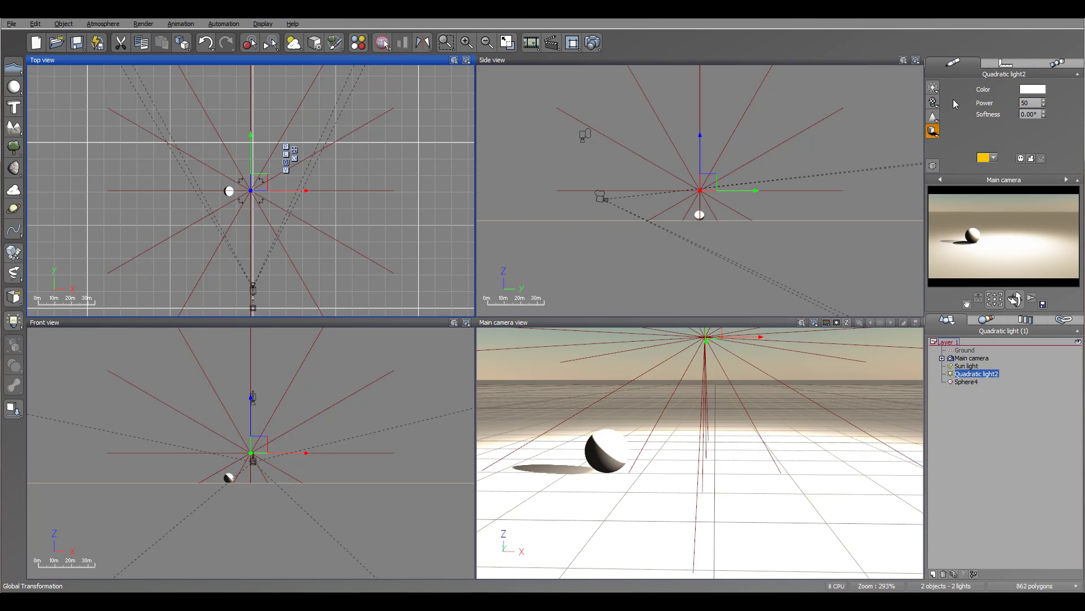
- Set Quadratic light2's colour to saturated red, luminance 162 (RGB 255, 69, 69)
click(1038, 93)
click(1045, 98)
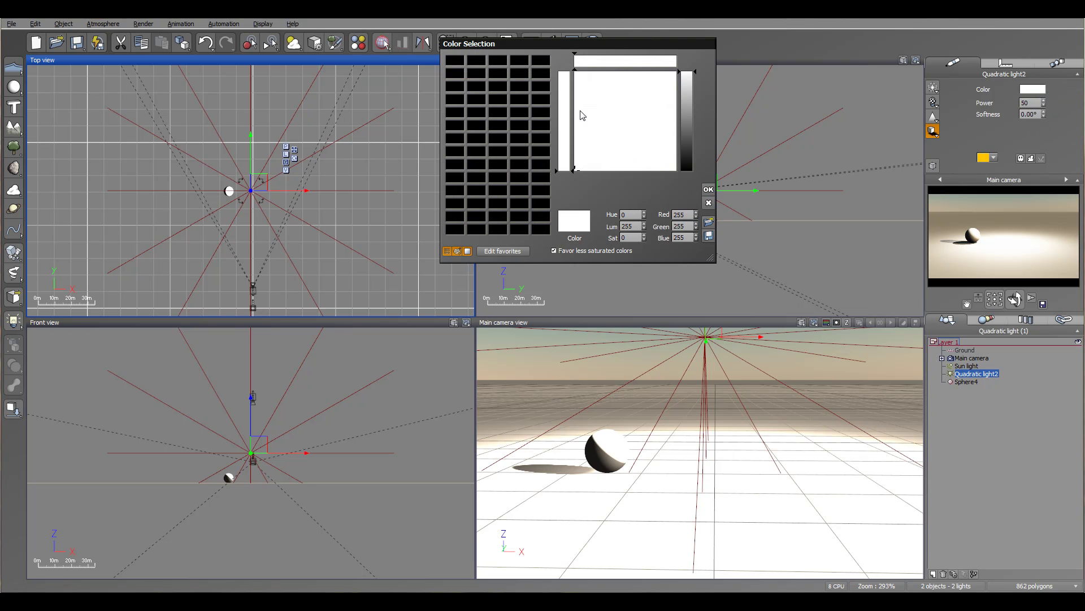
click(575, 72)
click(685, 108)
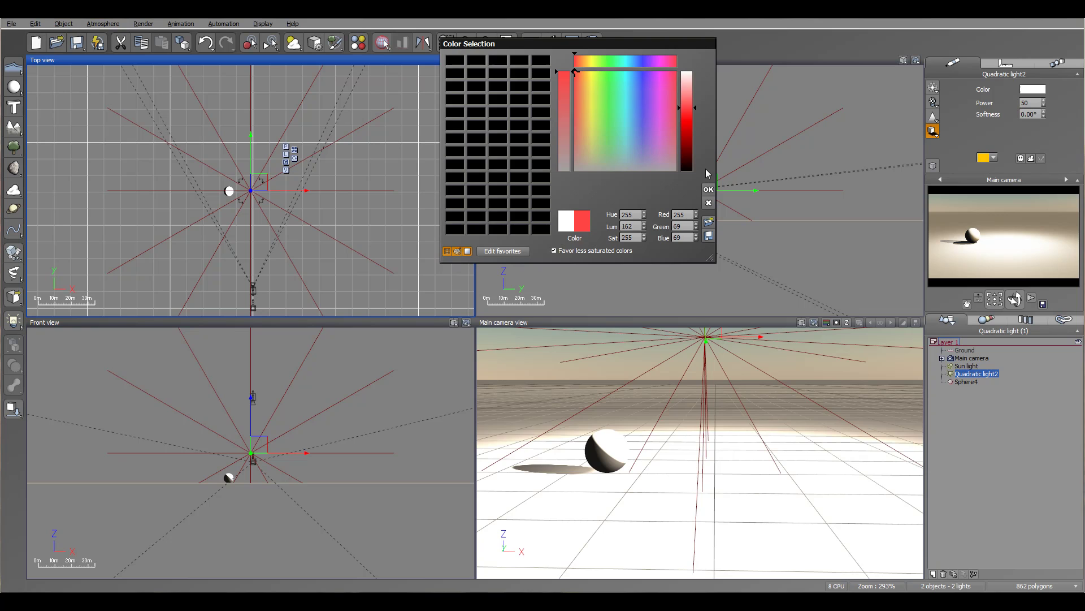
click(709, 190)
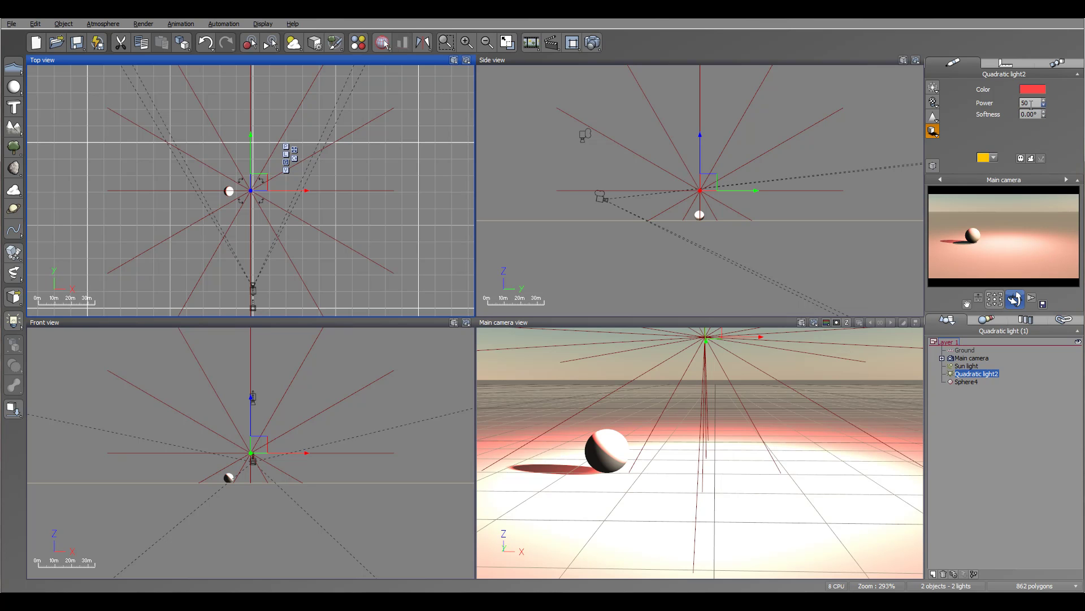
- Raise Quadratic light2's power to 145, refresh the preview, then lower it to 35
drag(1044, 106, 1044, 106)
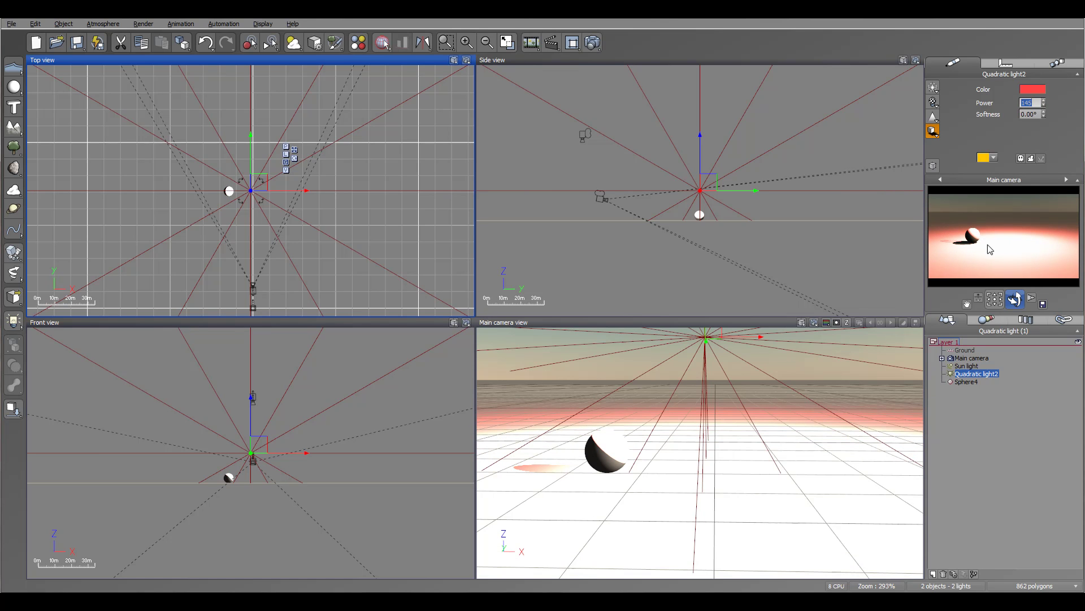
right_click(1034, 247)
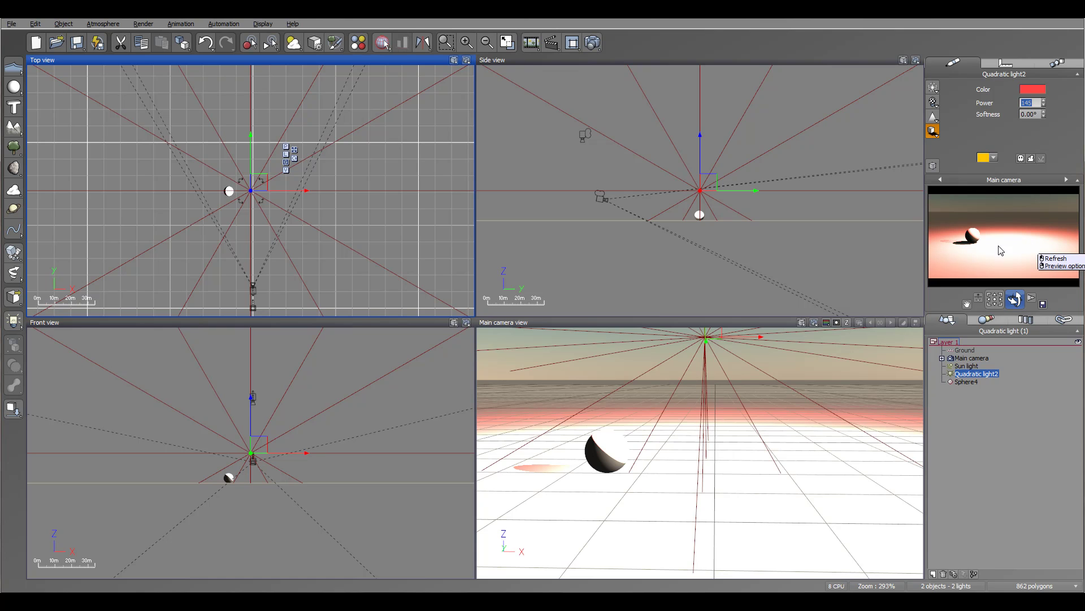
click(1016, 251)
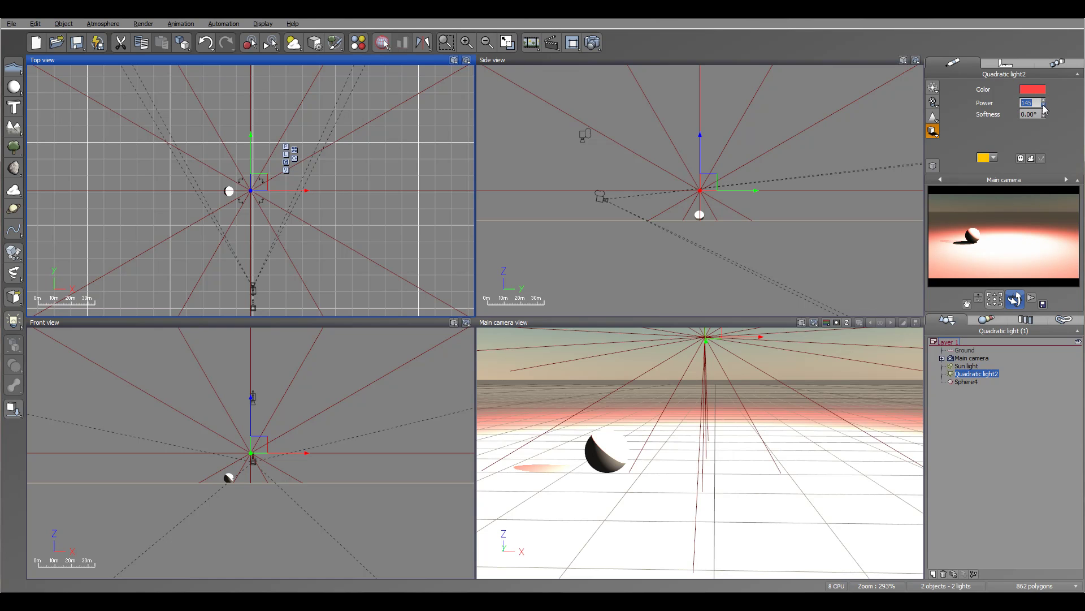
drag(1043, 103, 1043, 144)
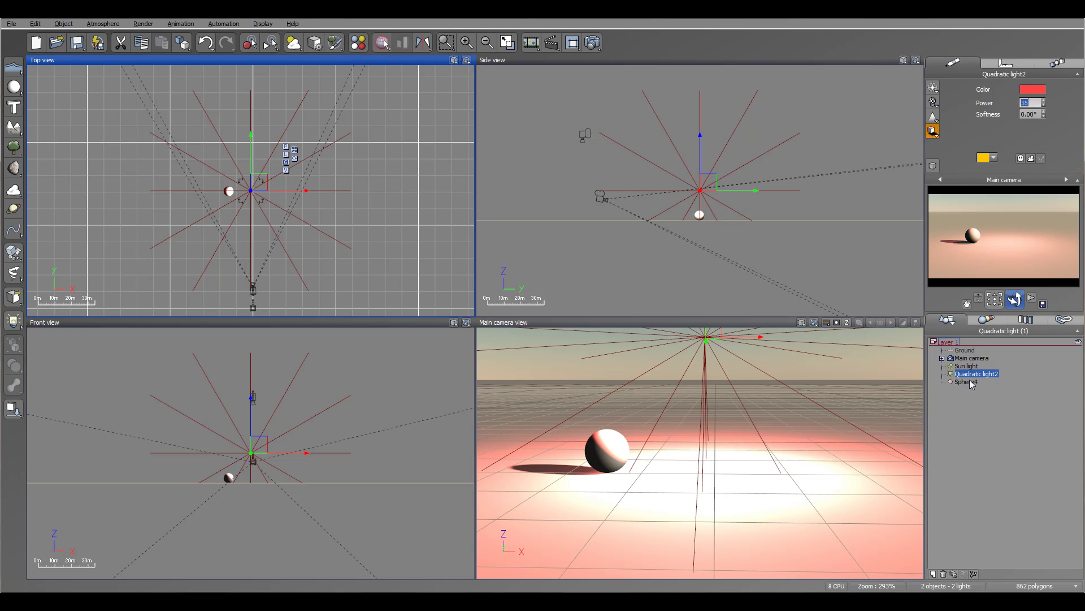
- Create a spot light, raise it and shift it right, then tilt it down-left in Front view
drag(13, 321, 91, 329)
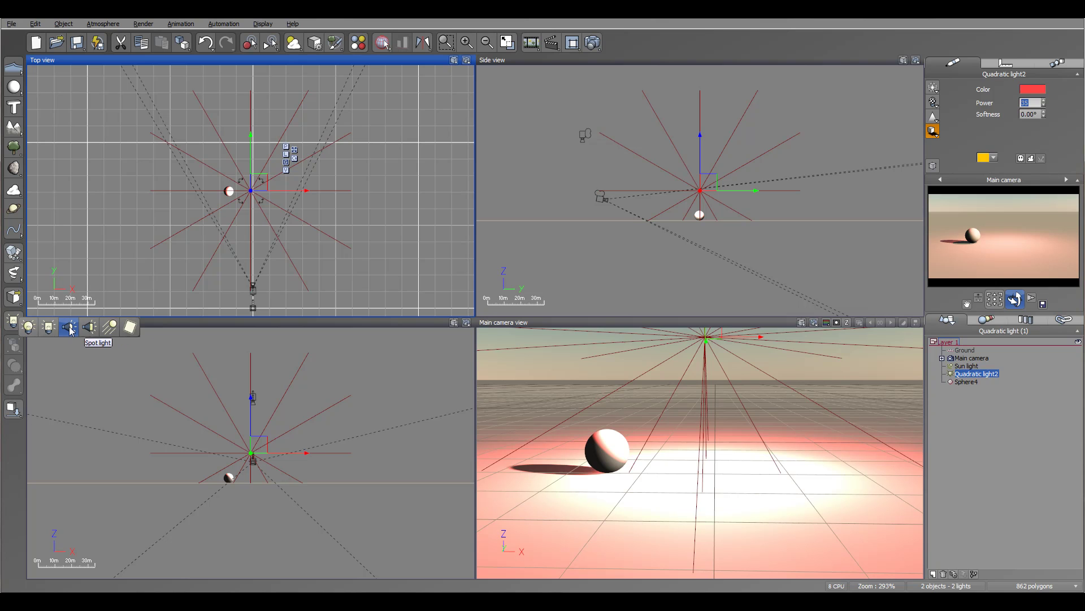
click(91, 329)
drag(708, 179, 710, 158)
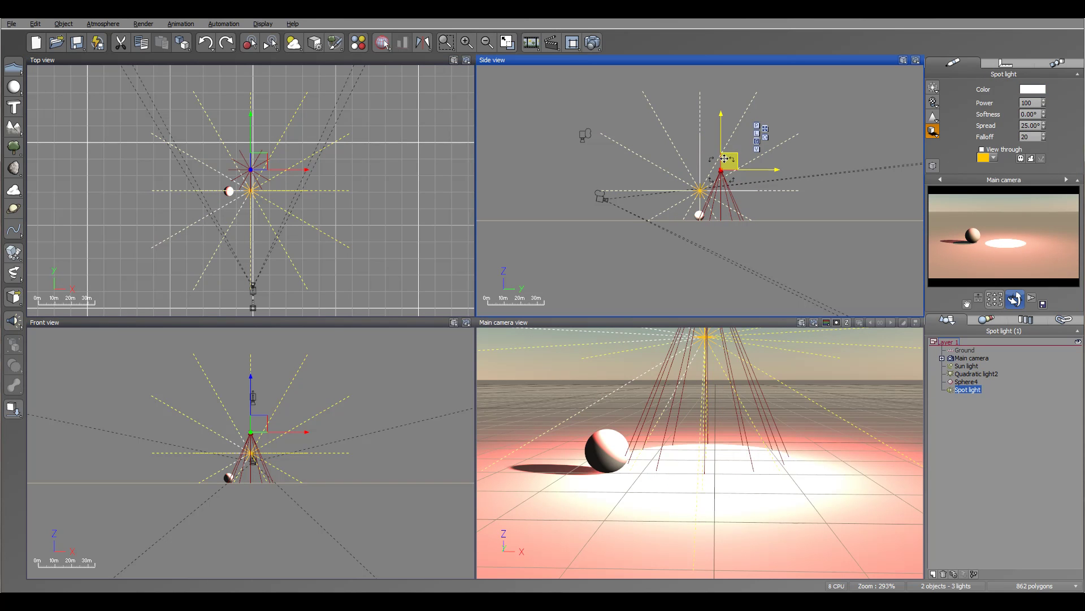
drag(257, 181, 285, 177)
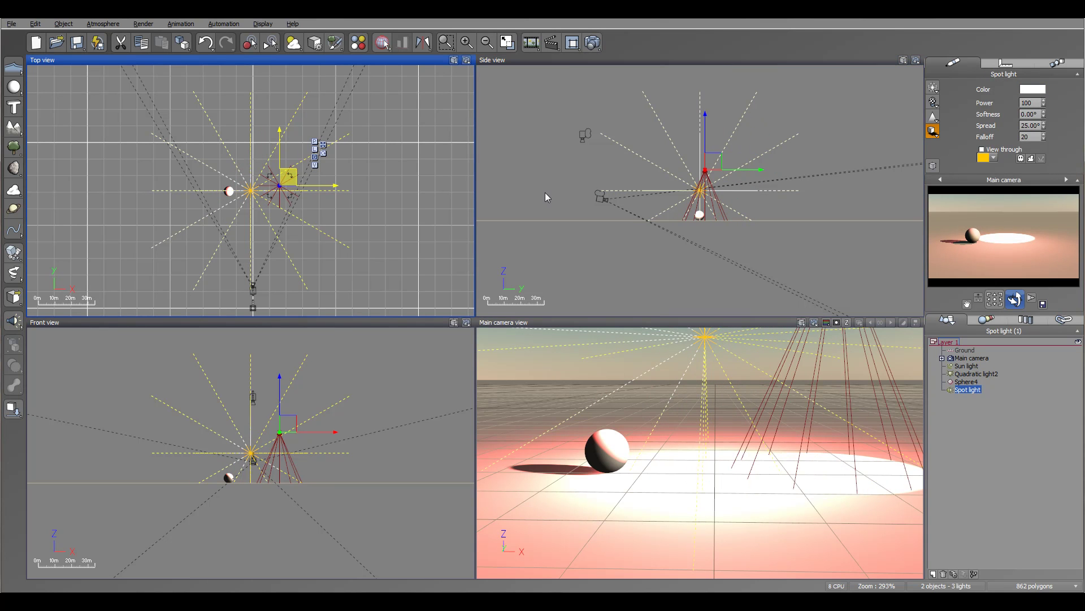
click(306, 417)
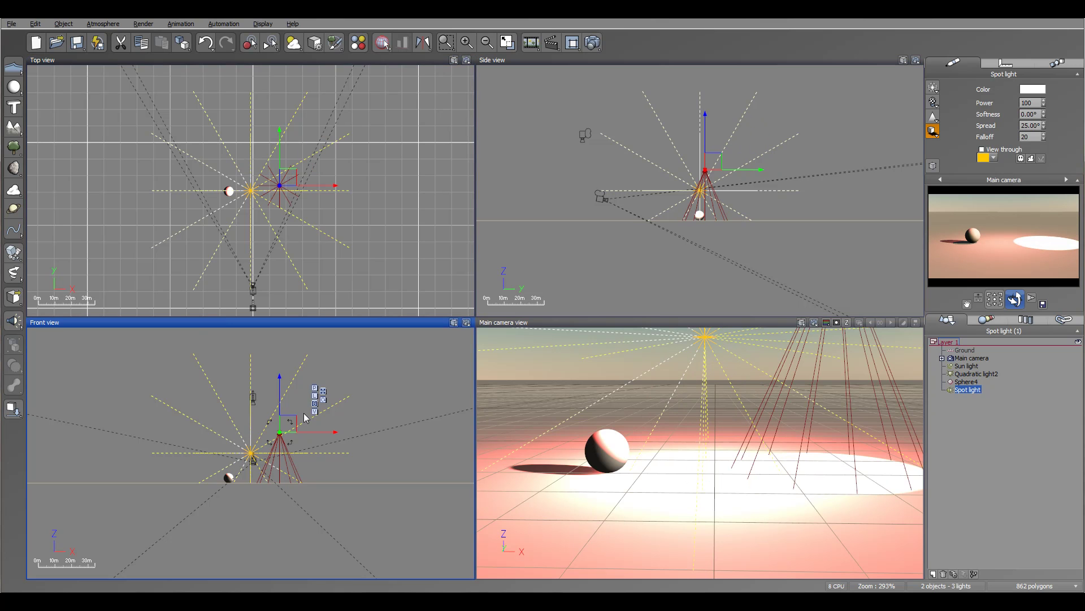
drag(296, 413, 408, 435)
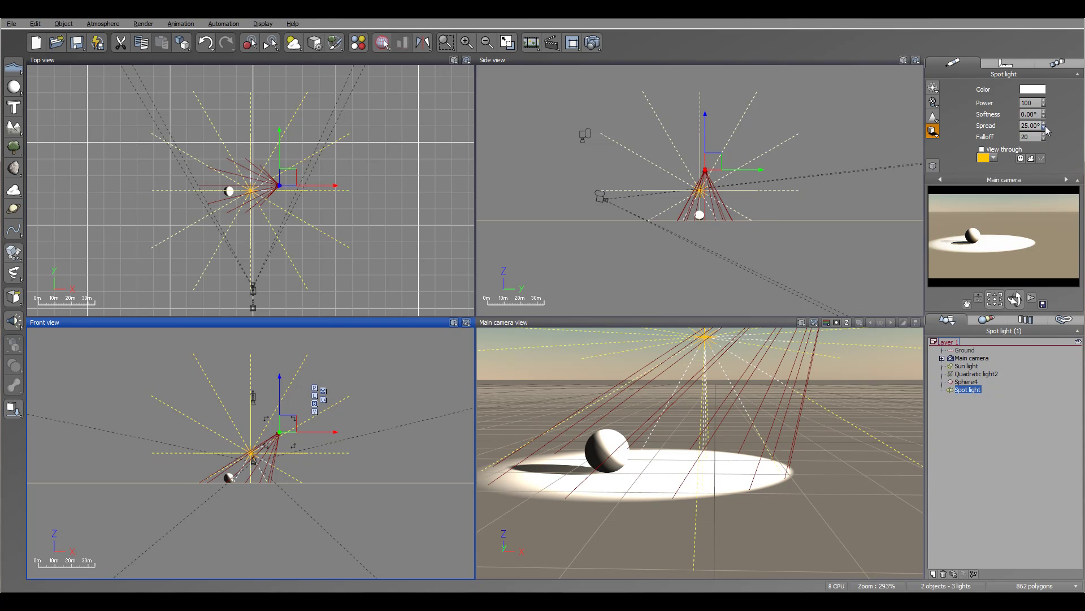
- Set the spot light's spread to 30° and its falloff to 120
mouse_move(1044, 123)
mouse_down()
mouse_move(1044, 102)
mouse_move(1044, 119)
mouse_up()
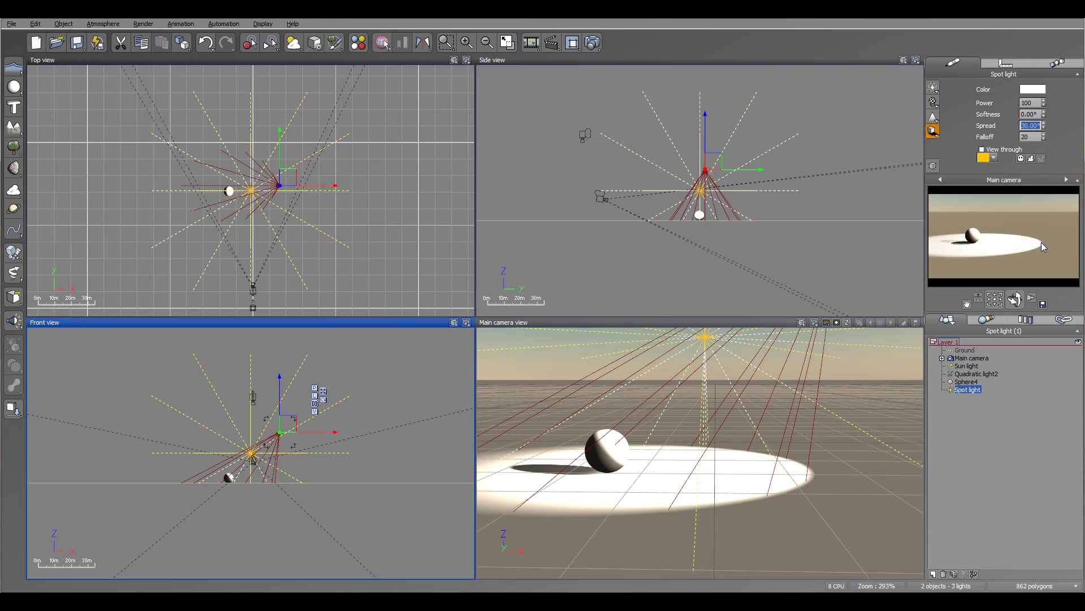
drag(1044, 137, 1044, 127)
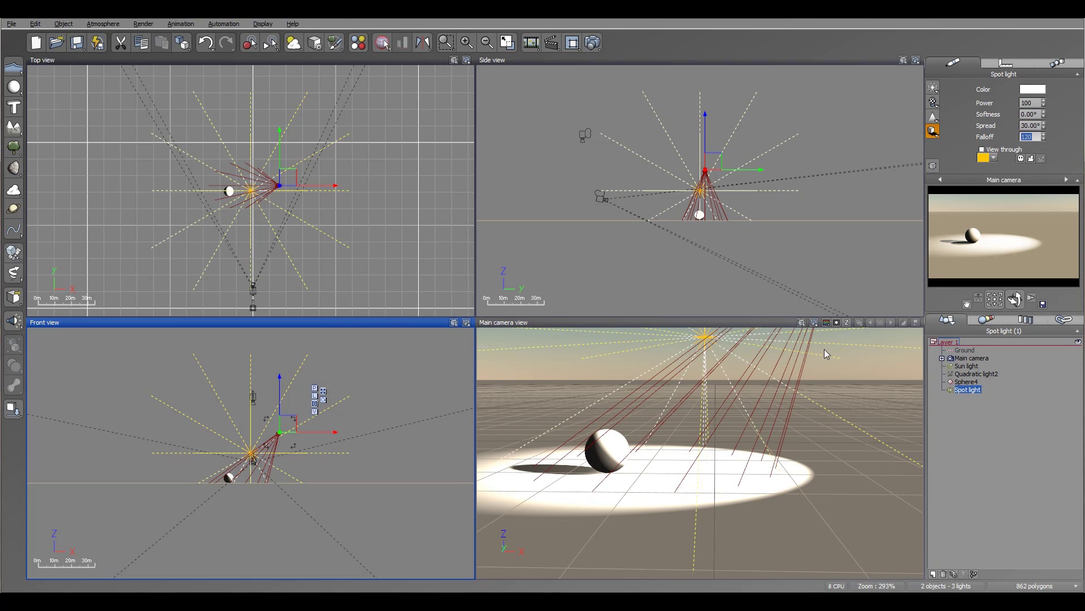
- Re-aim the spot light through its own view so the pool reaches past the sphere
click(618, 329)
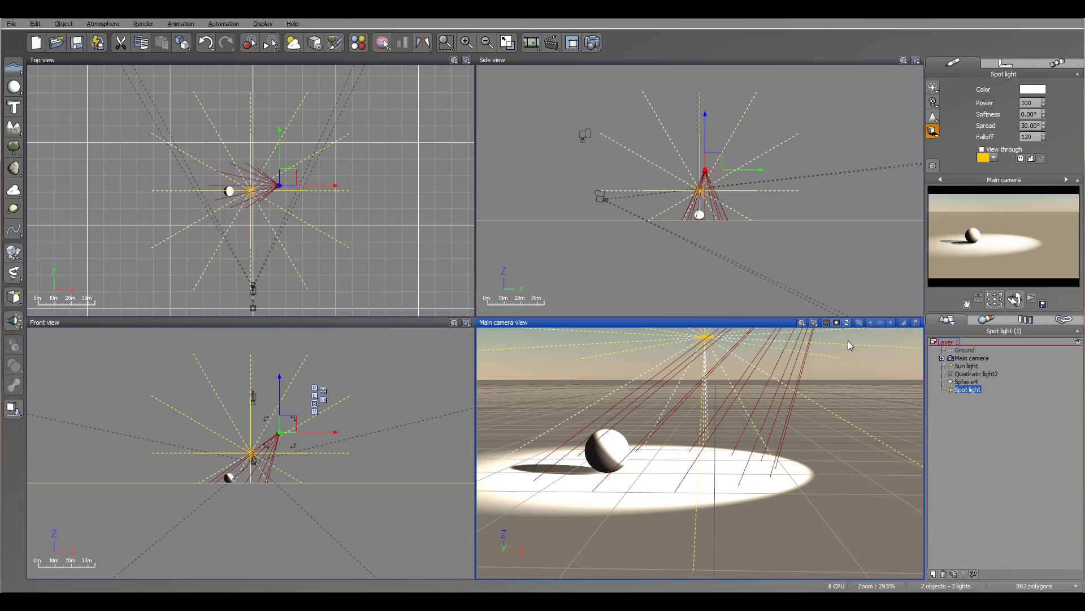
click(982, 150)
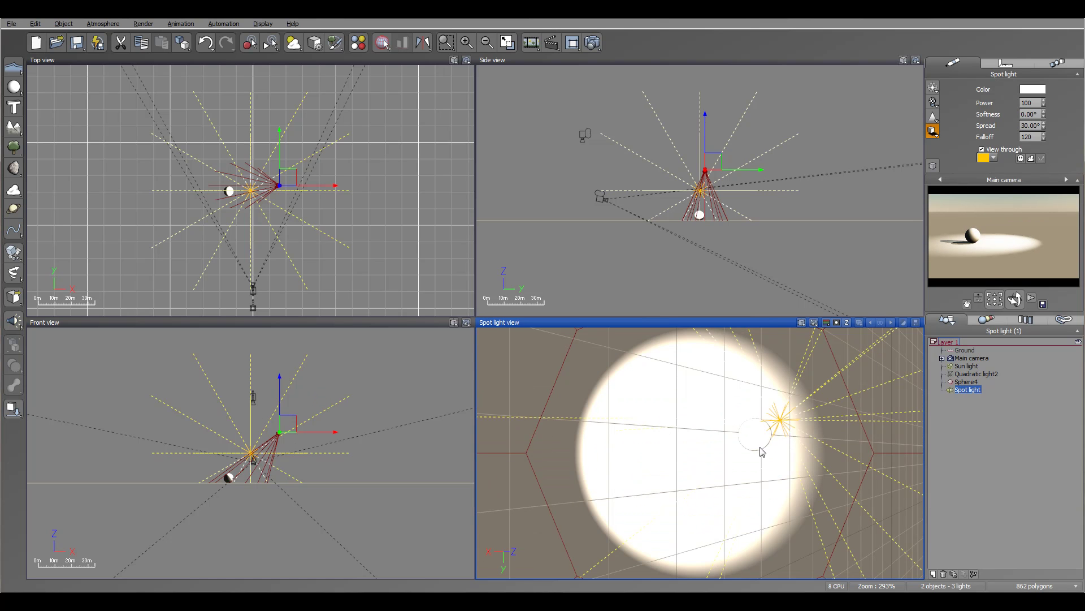
drag(1023, 299, 986, 357)
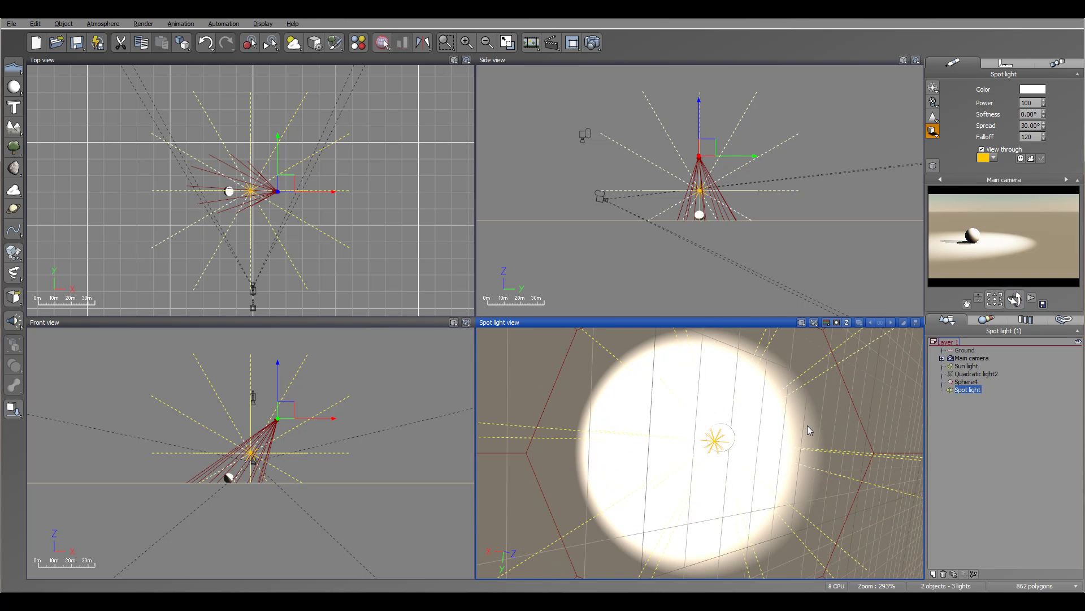
click(995, 151)
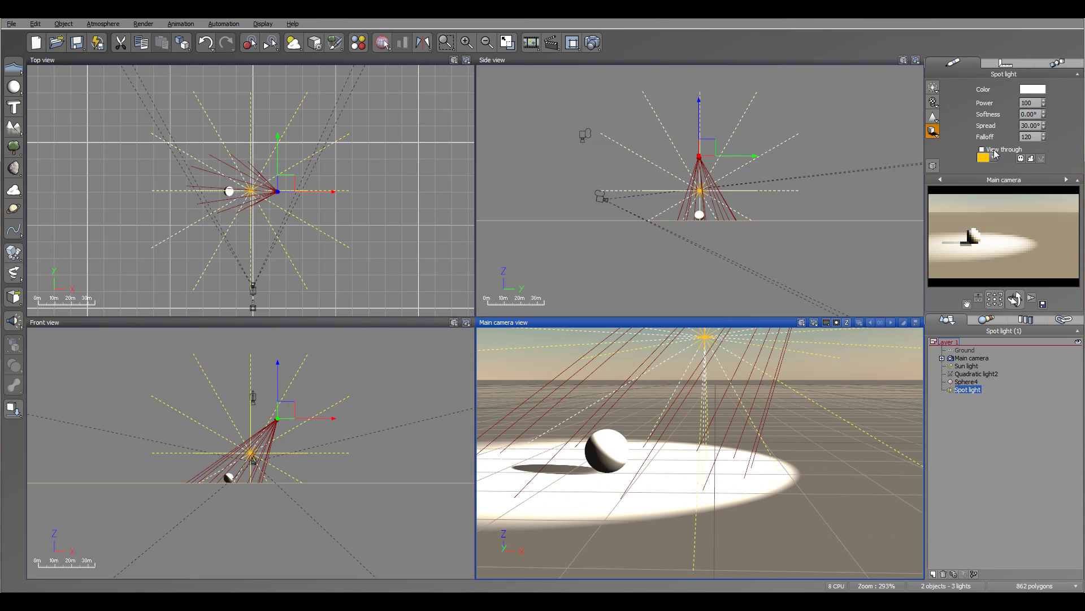
click(1022, 159)
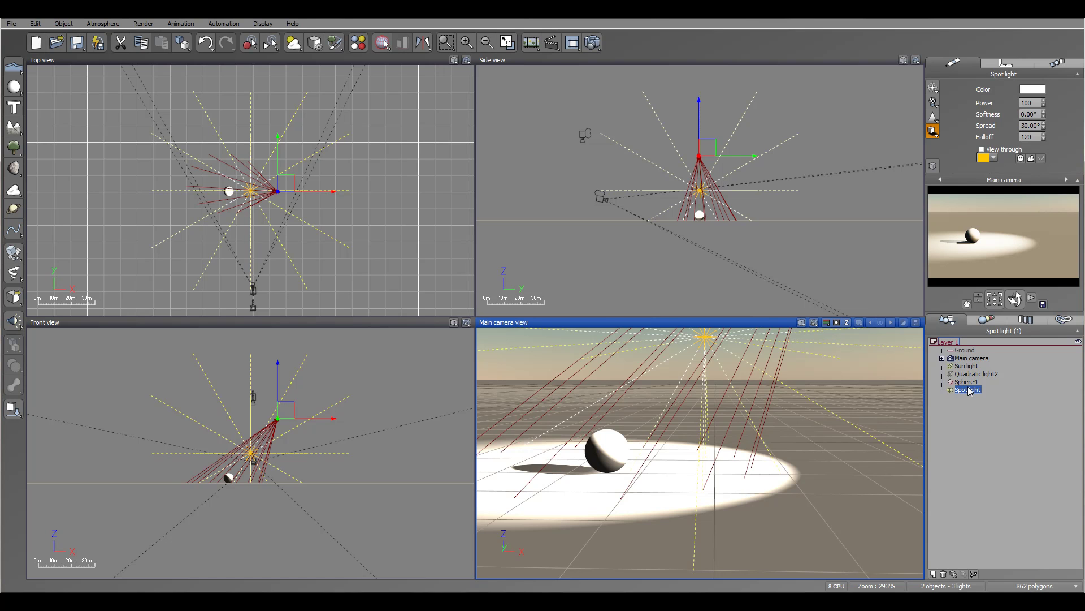
right_click(13, 321)
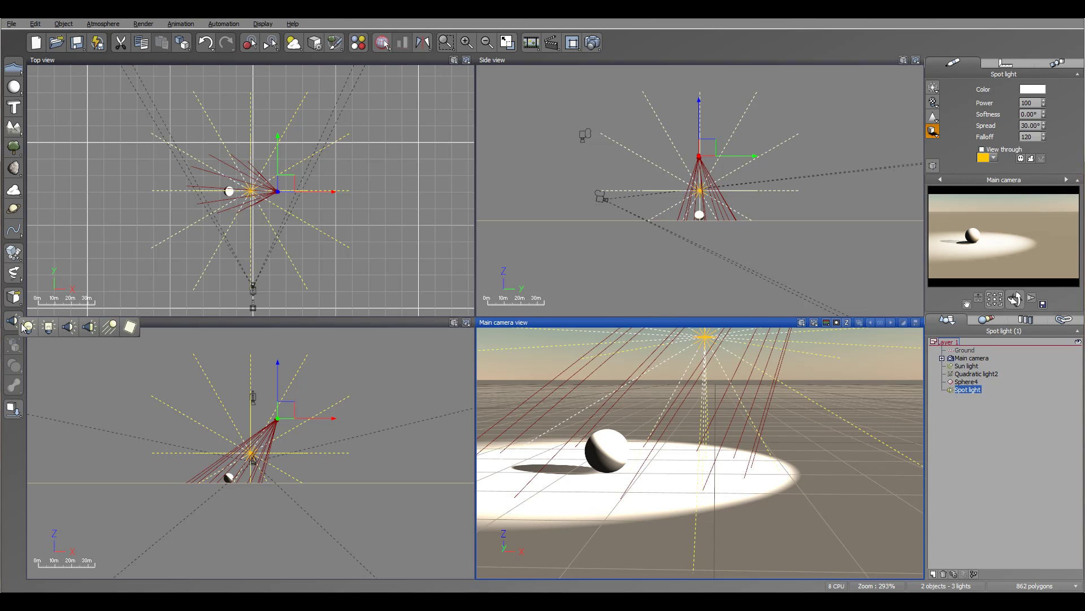
click(111, 327)
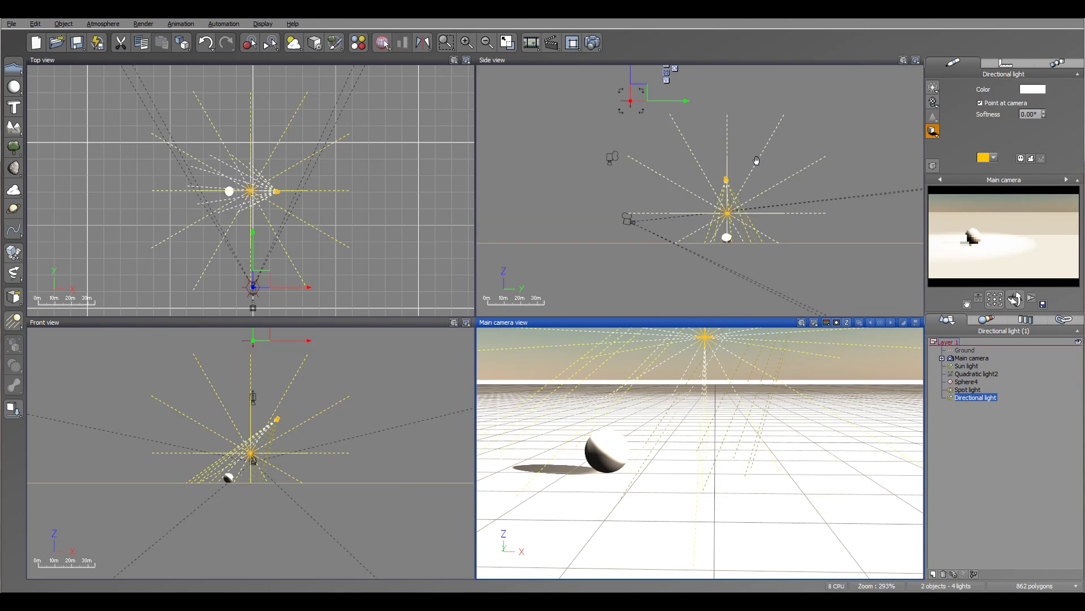
right_drag(723, 119, 758, 172)
drag(648, 116, 708, 105)
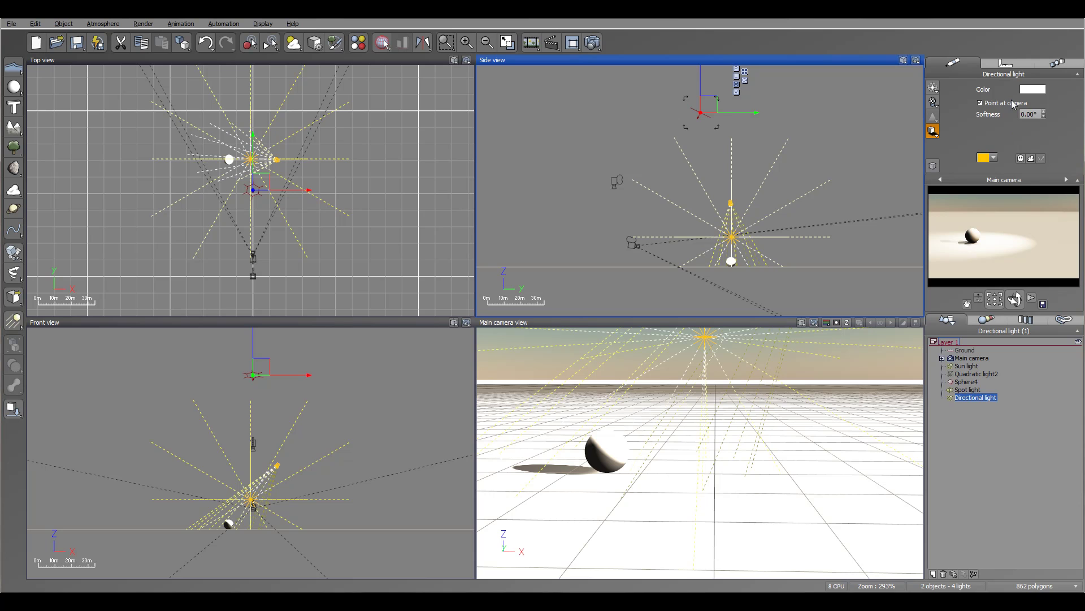
drag(707, 103, 661, 113)
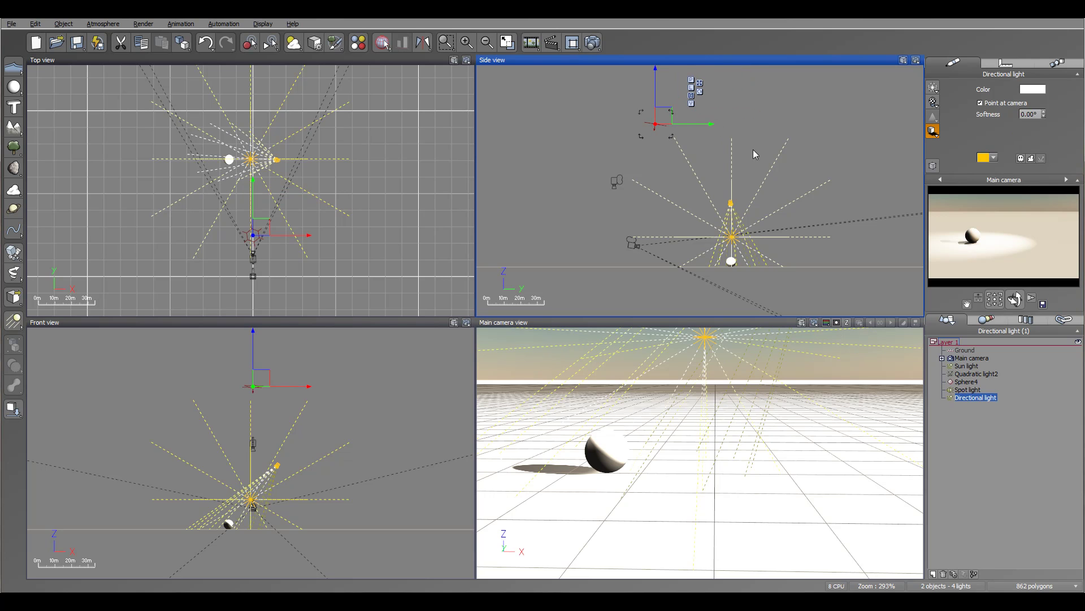
key(Delete)
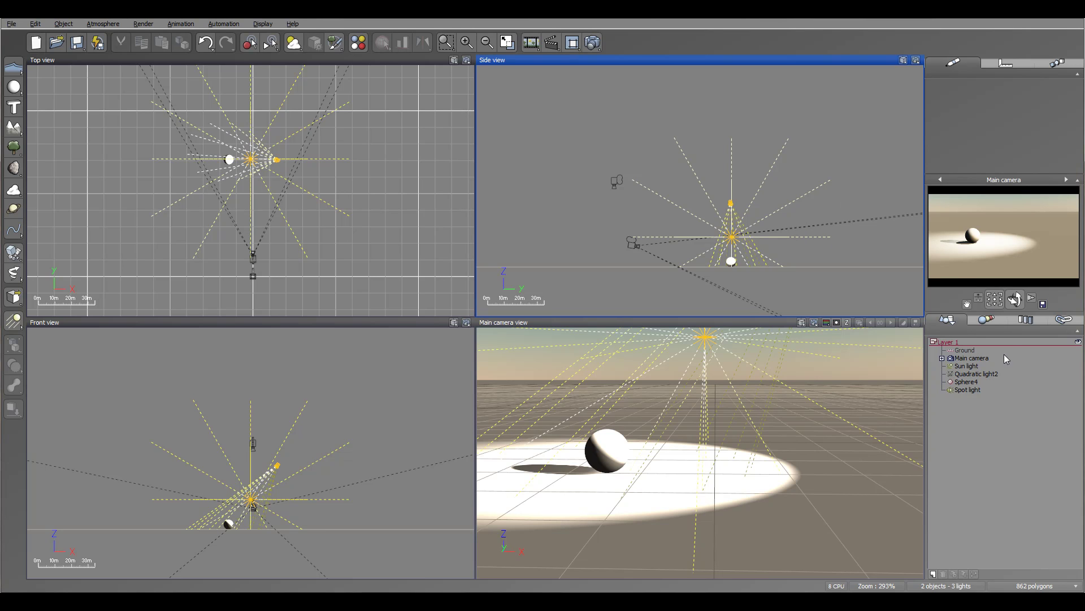
drag(14, 321, 134, 328)
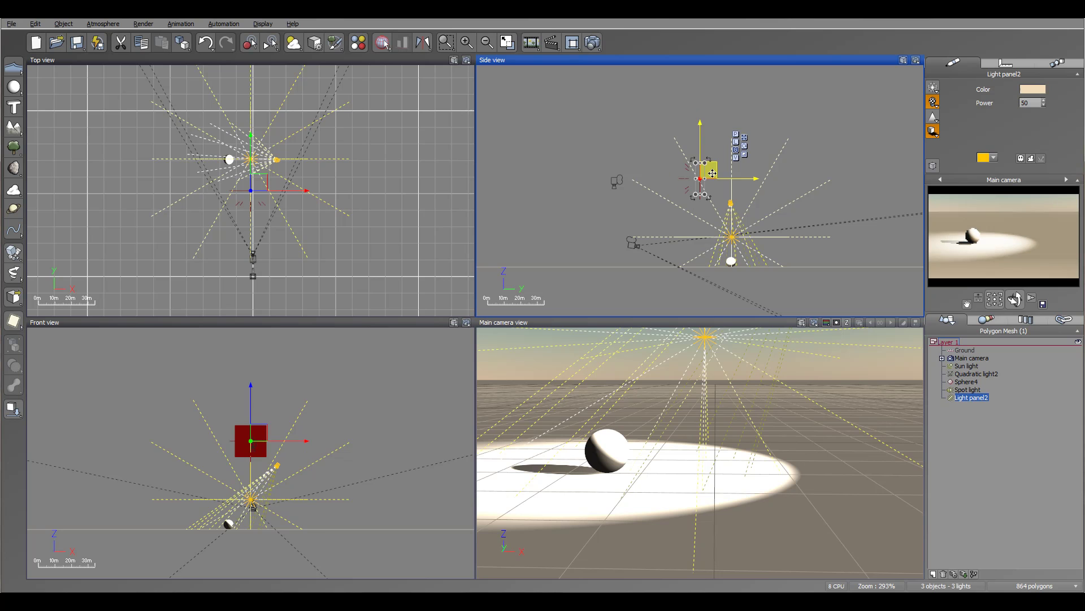
drag(709, 173, 817, 236)
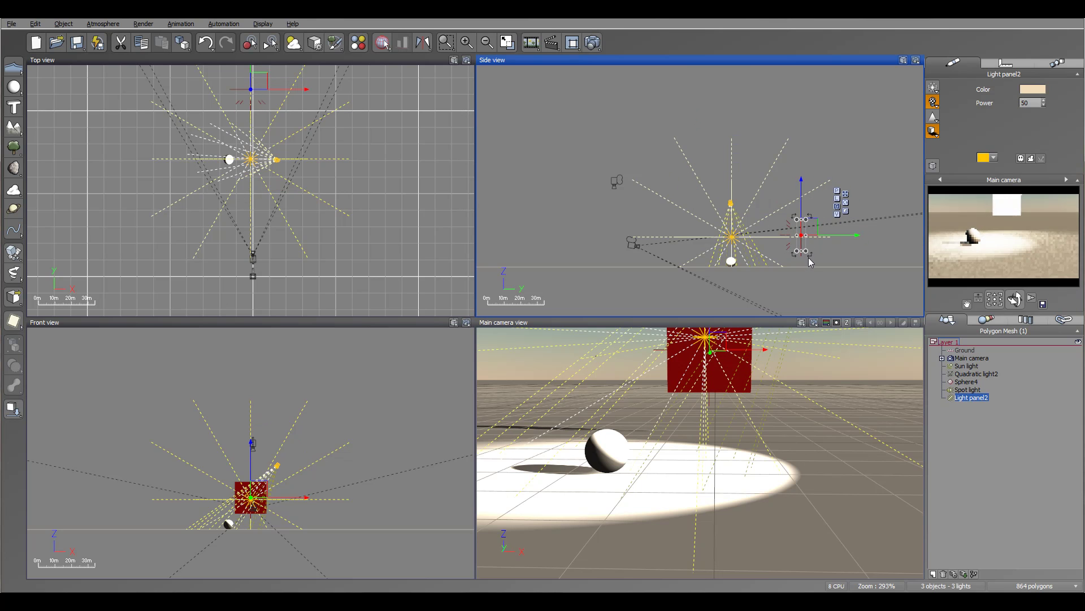
click(814, 256)
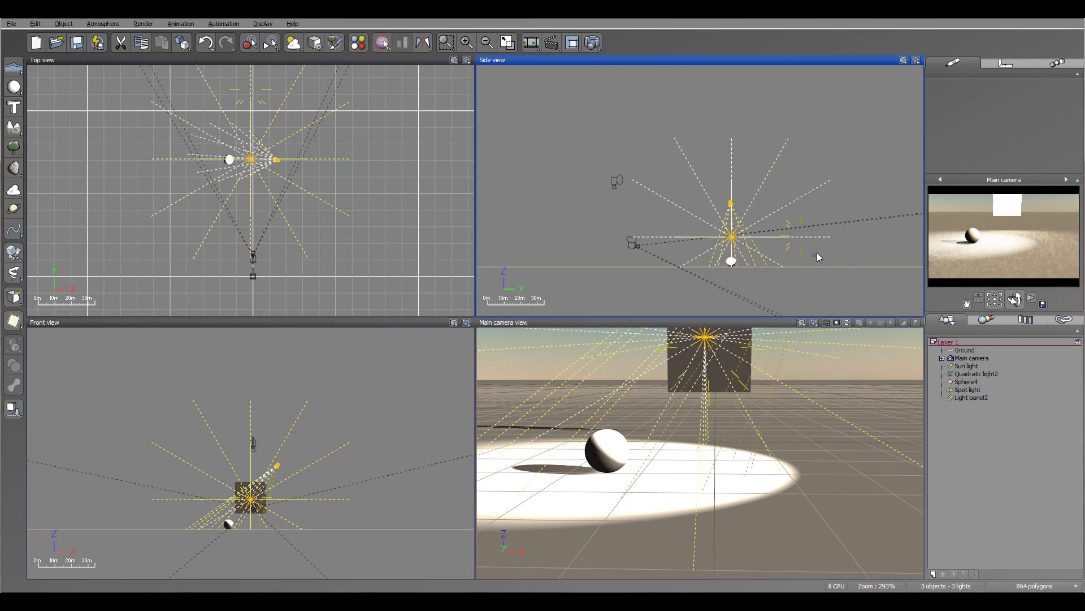
click(972, 398)
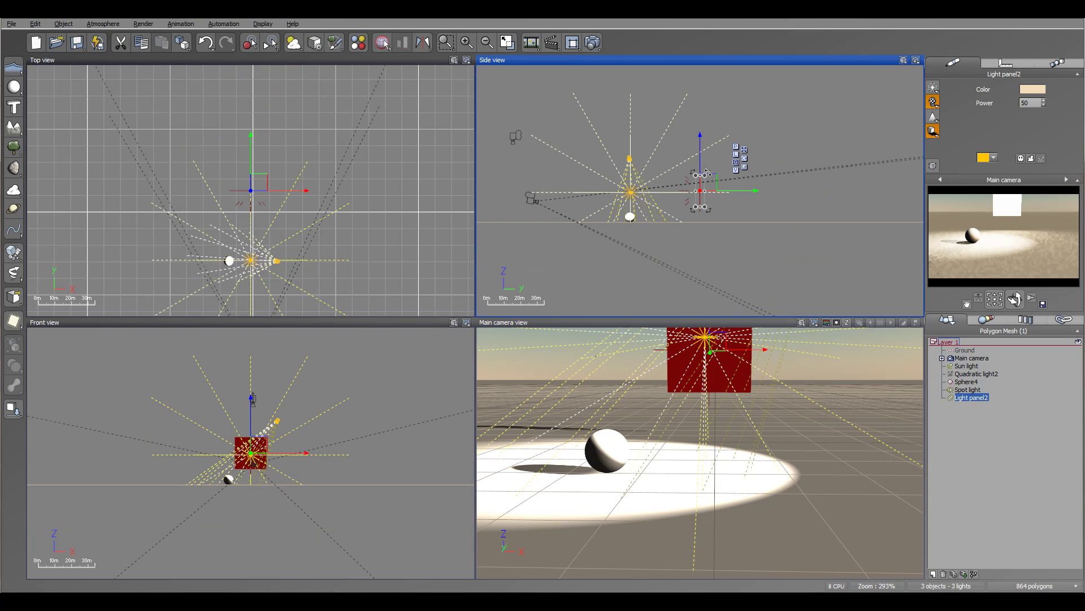
drag(705, 174, 653, 167)
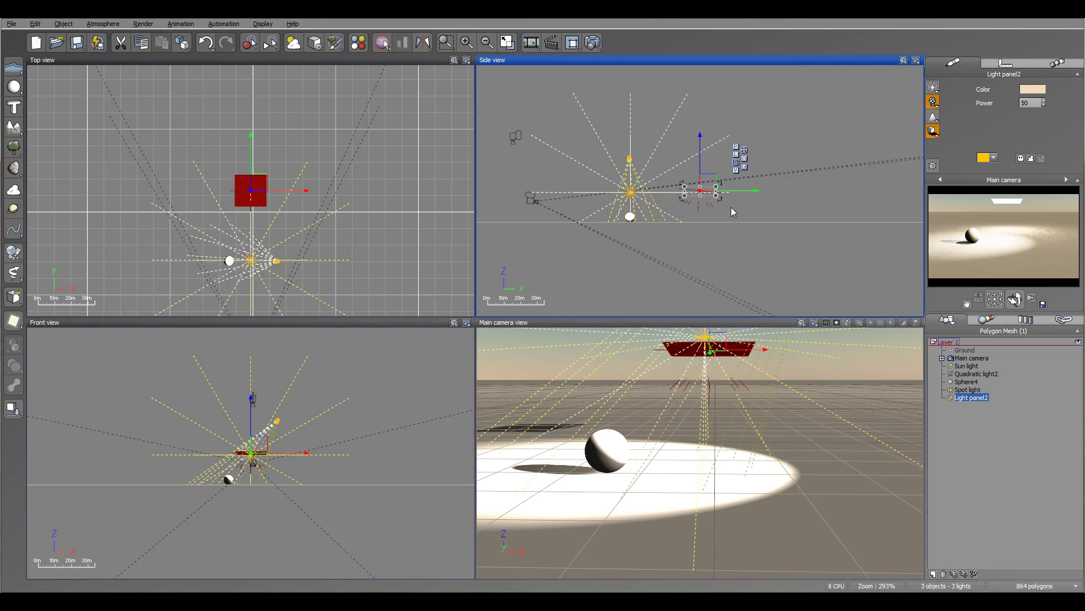
drag(716, 195, 705, 210)
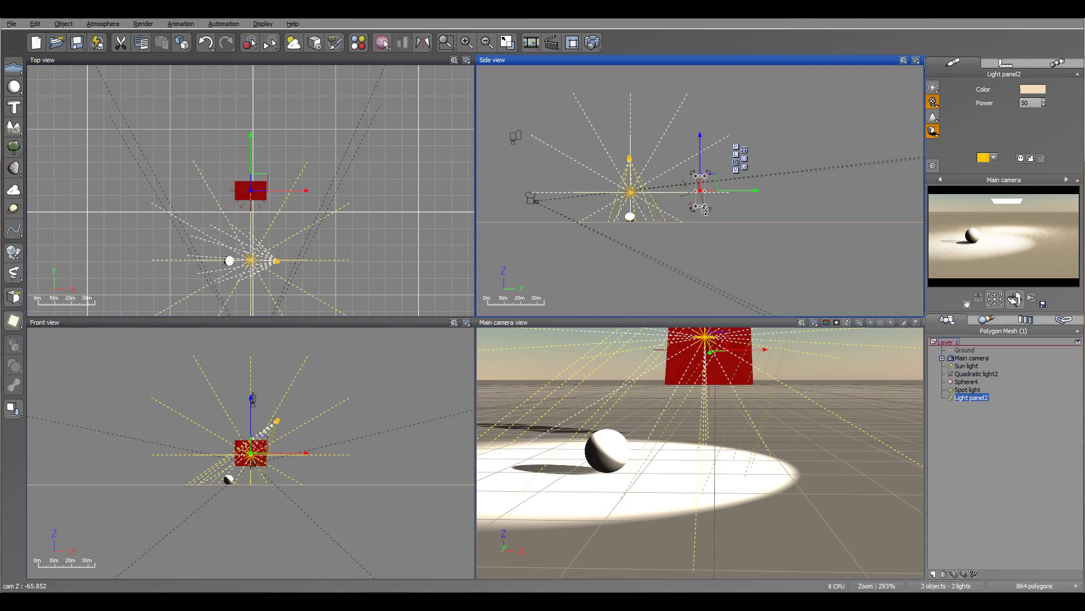
key(ctrl+z)
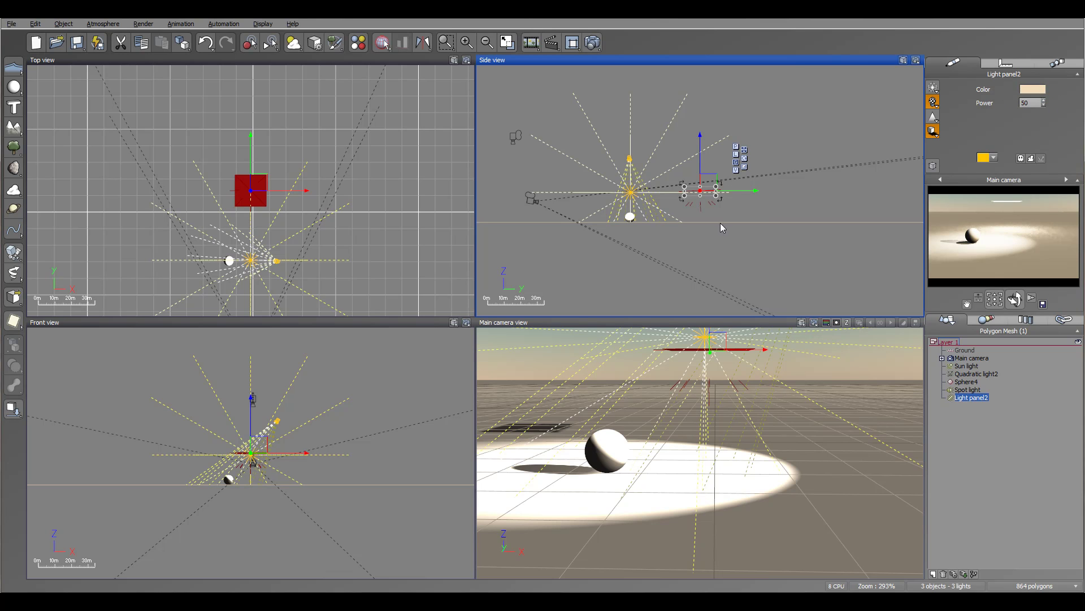
key(Delete)
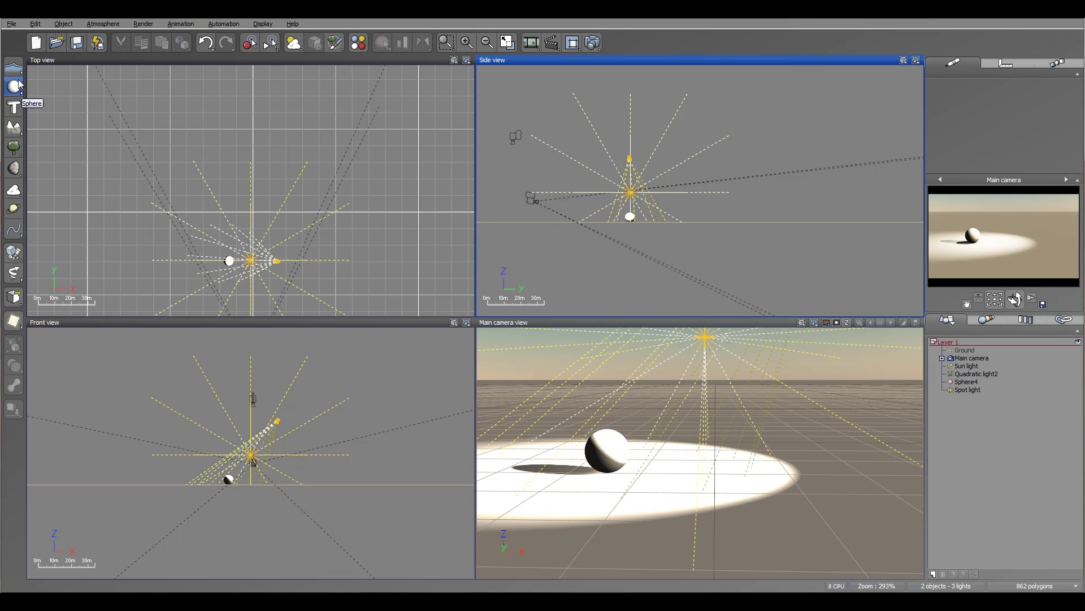
right_click(11, 148)
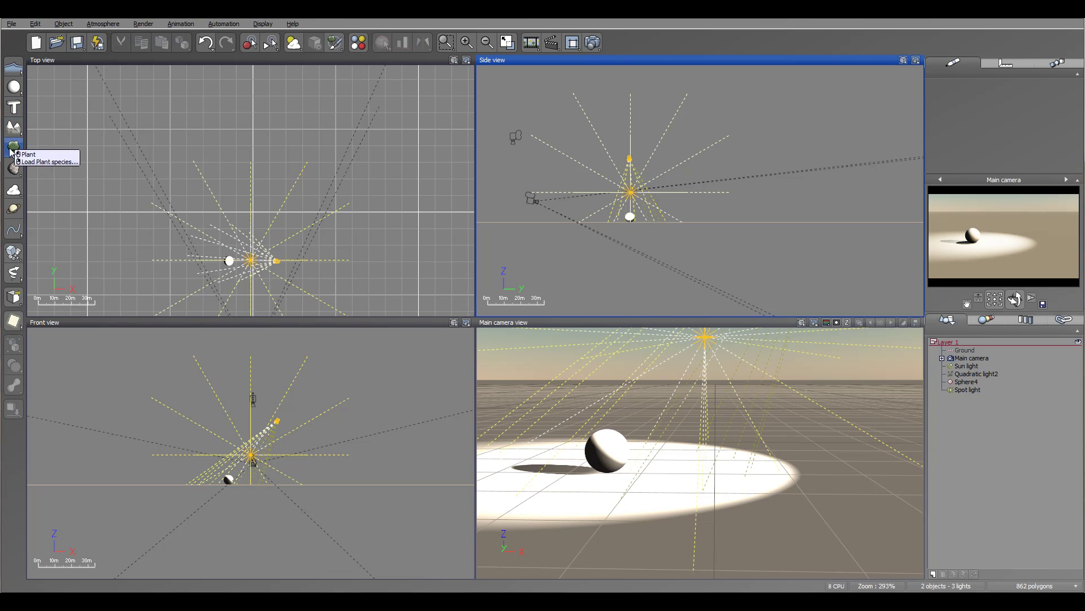
click(15, 87)
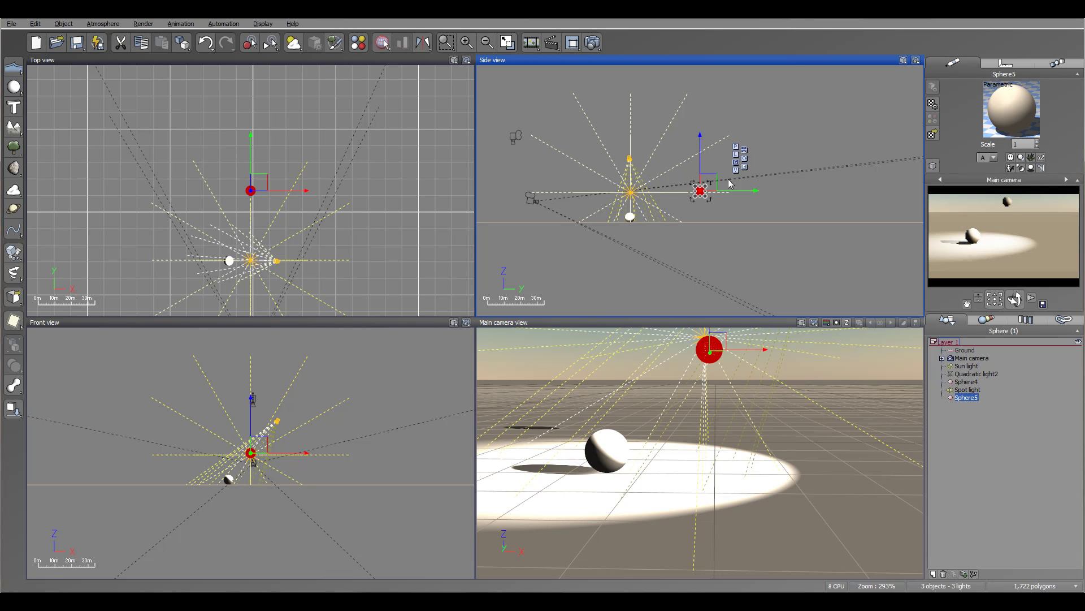
drag(703, 185, 642, 188)
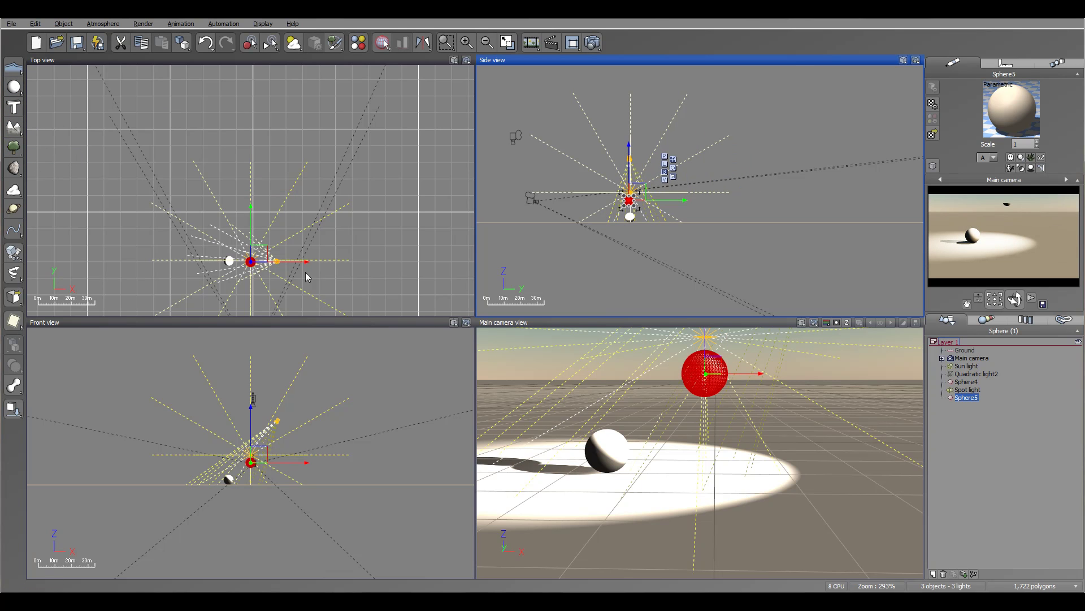
click(14, 409)
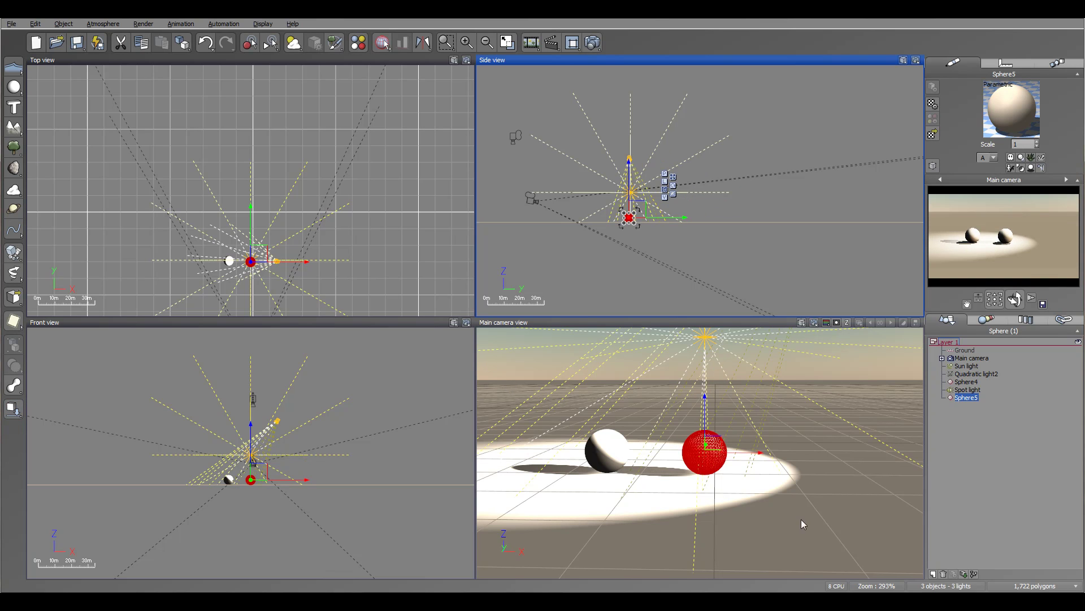
right_click(966, 397)
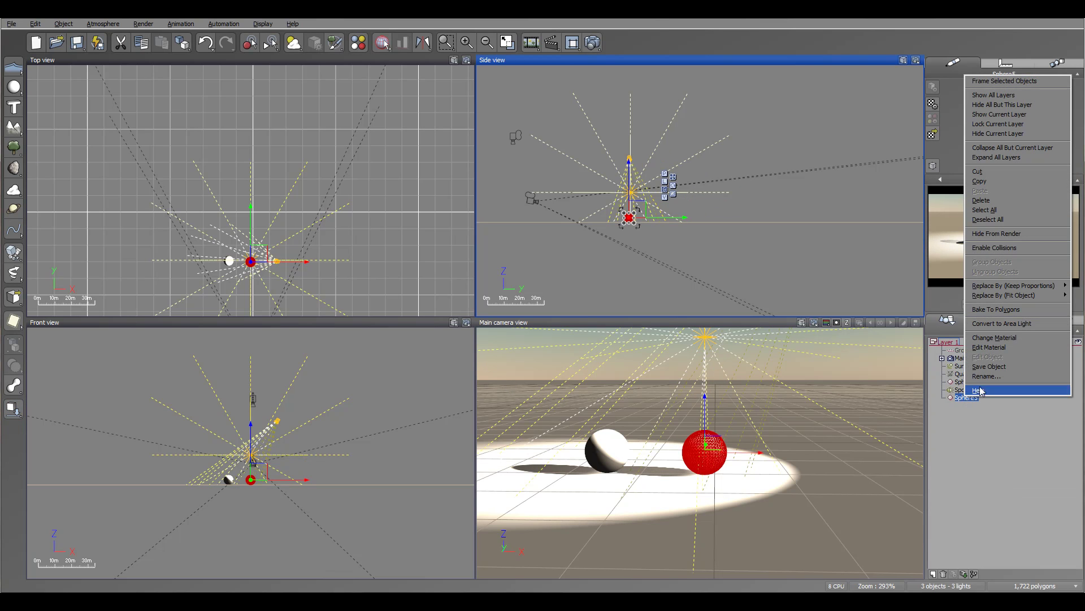
click(1018, 325)
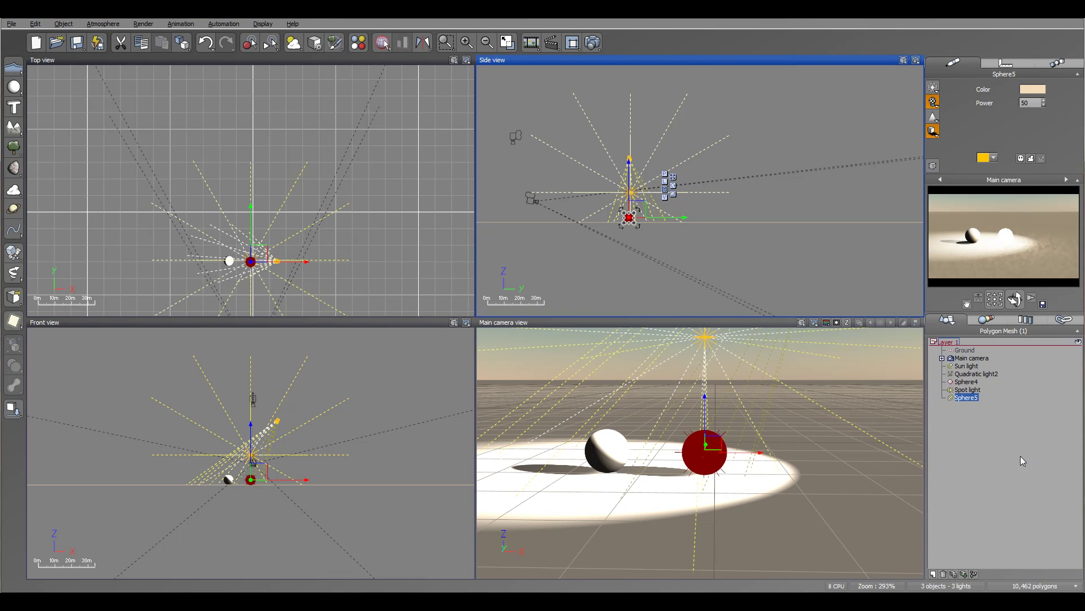
key(Delete)
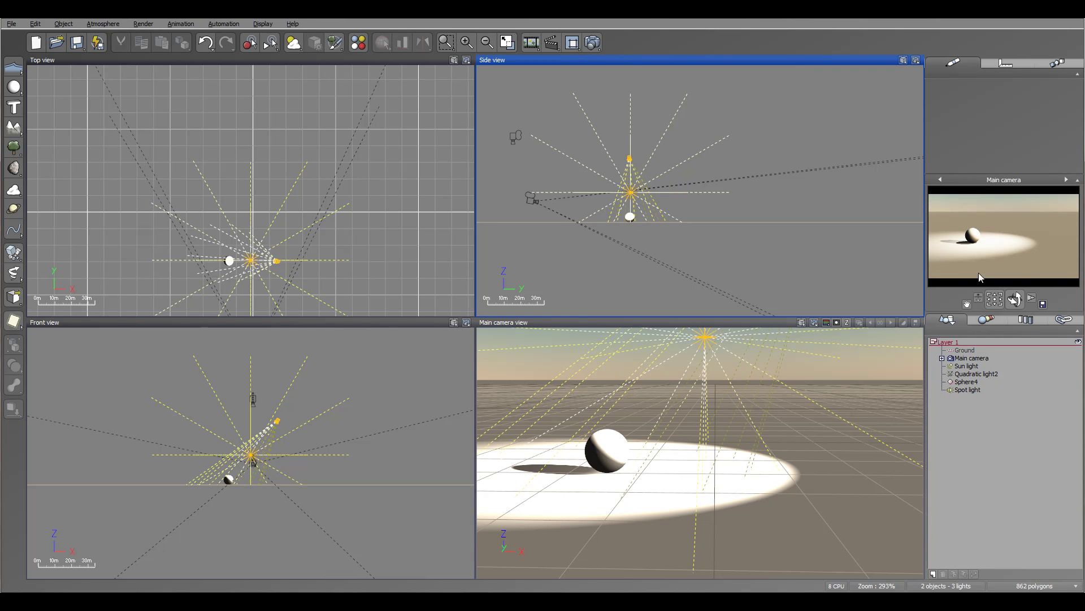
- Zoom in and drag Quadratic light2 down toward the sphere in the Side view
right_drag(706, 183, 758, 181)
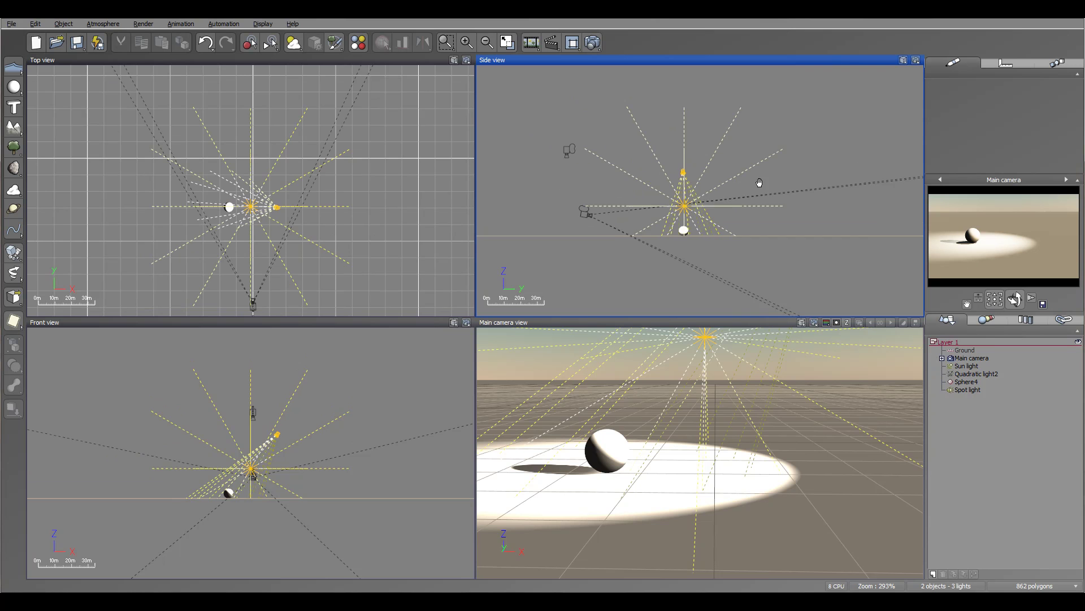
scroll(721, 222, up, 4)
right_drag(721, 221, 708, 201)
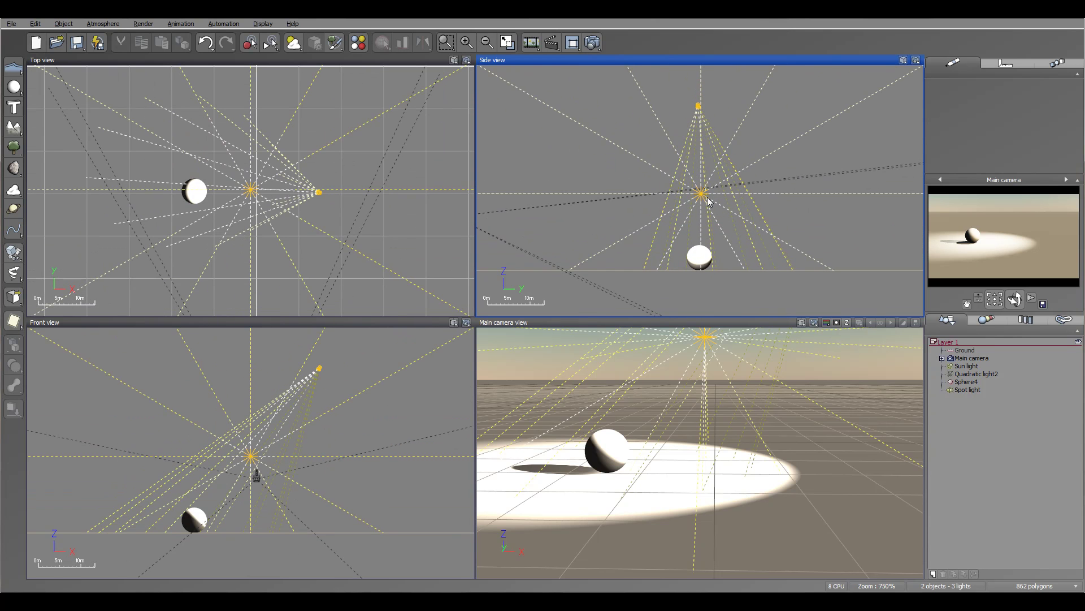
click(704, 197)
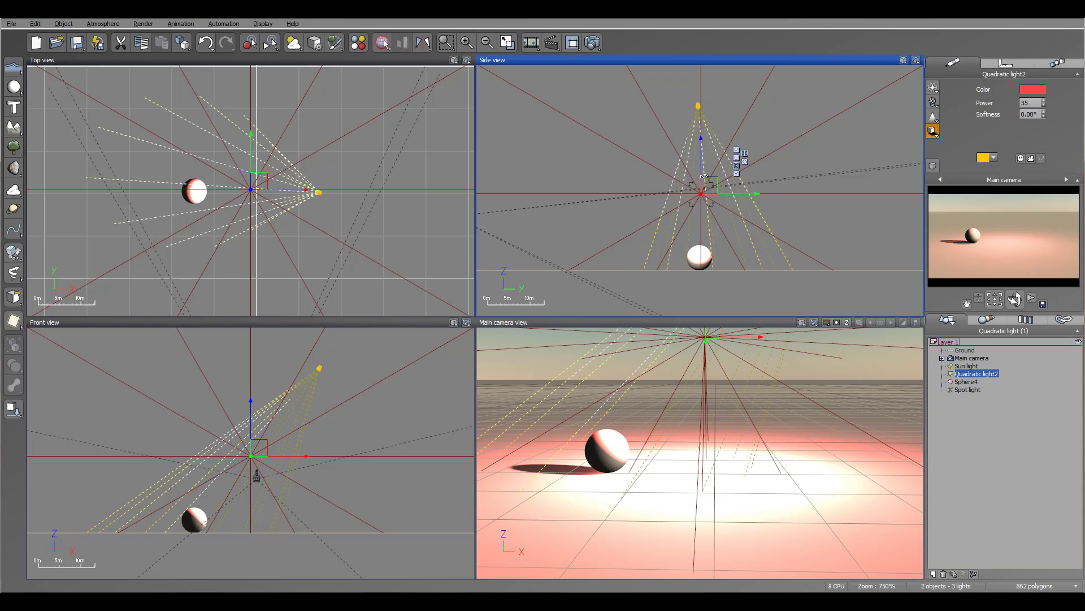
drag(706, 184, 706, 203)
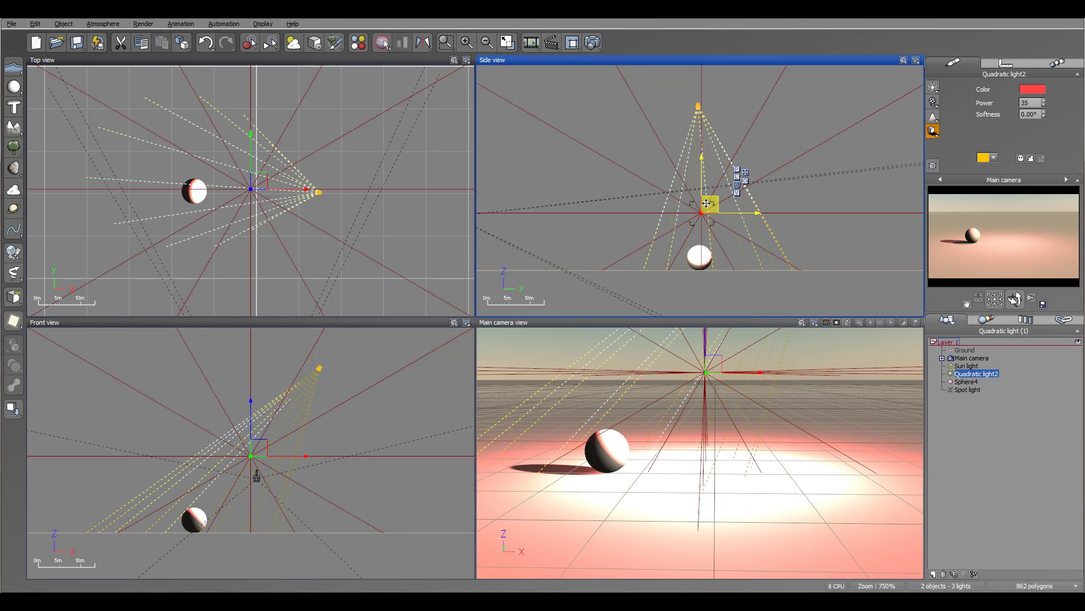
- Refresh the camera preview to show the pinkish glow on the ground
right_click(1005, 221)
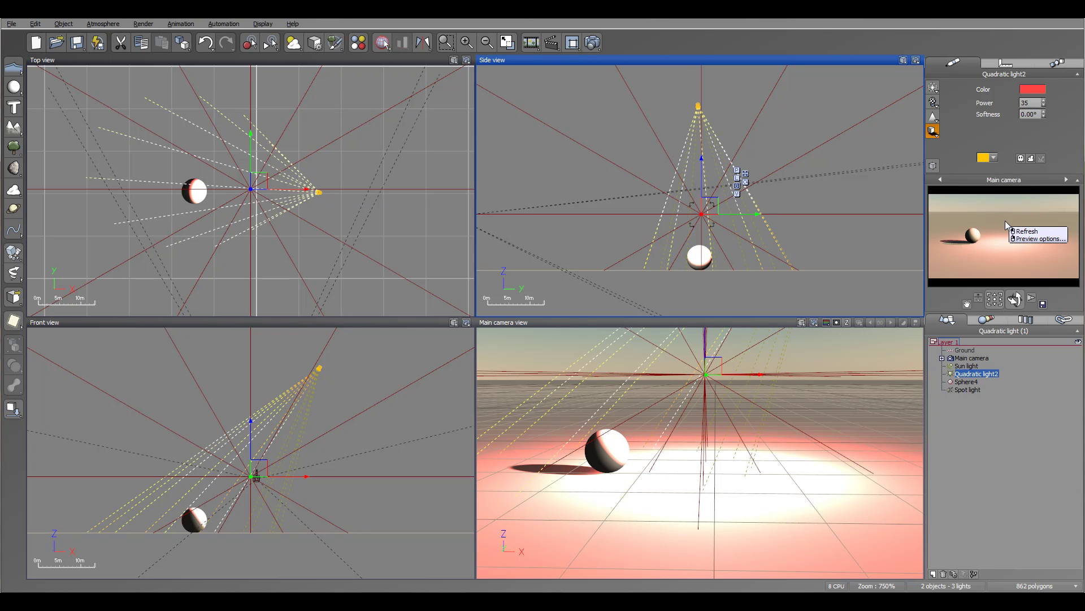
right_click(1030, 196)
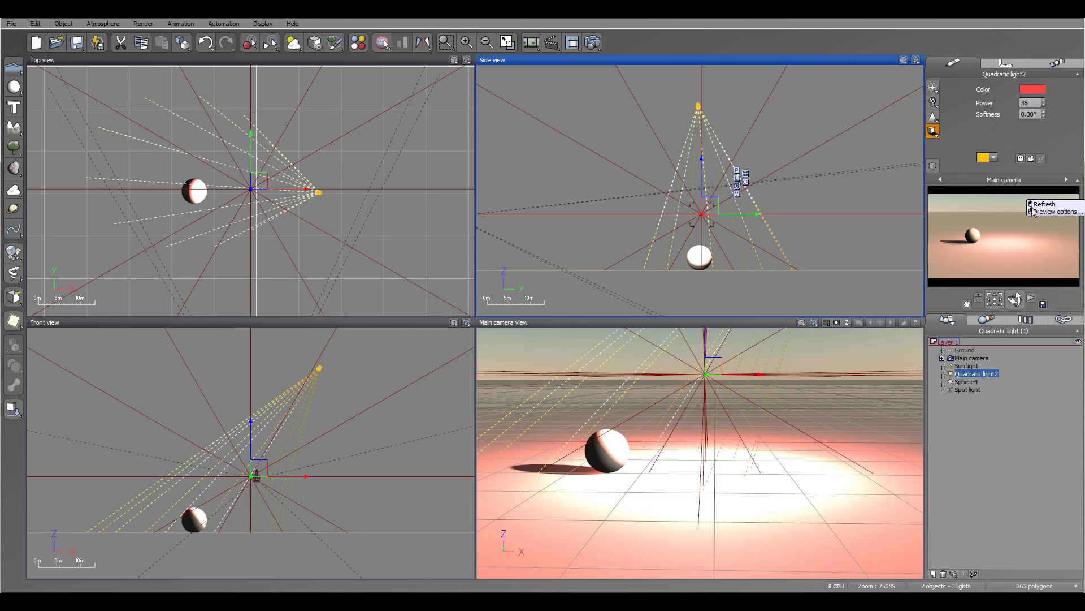
click(1006, 228)
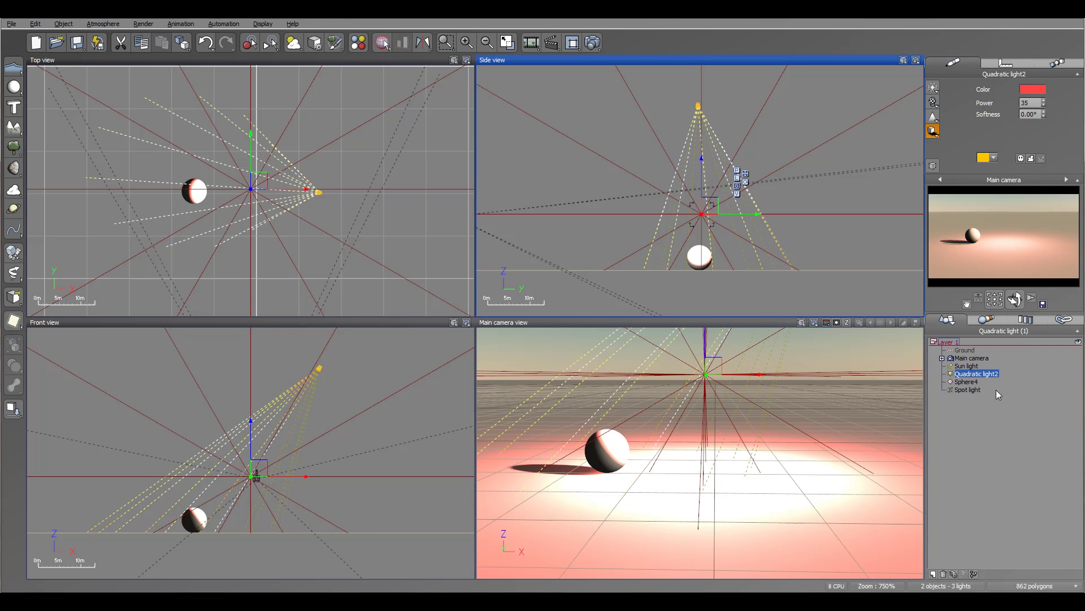
right_click(1010, 218)
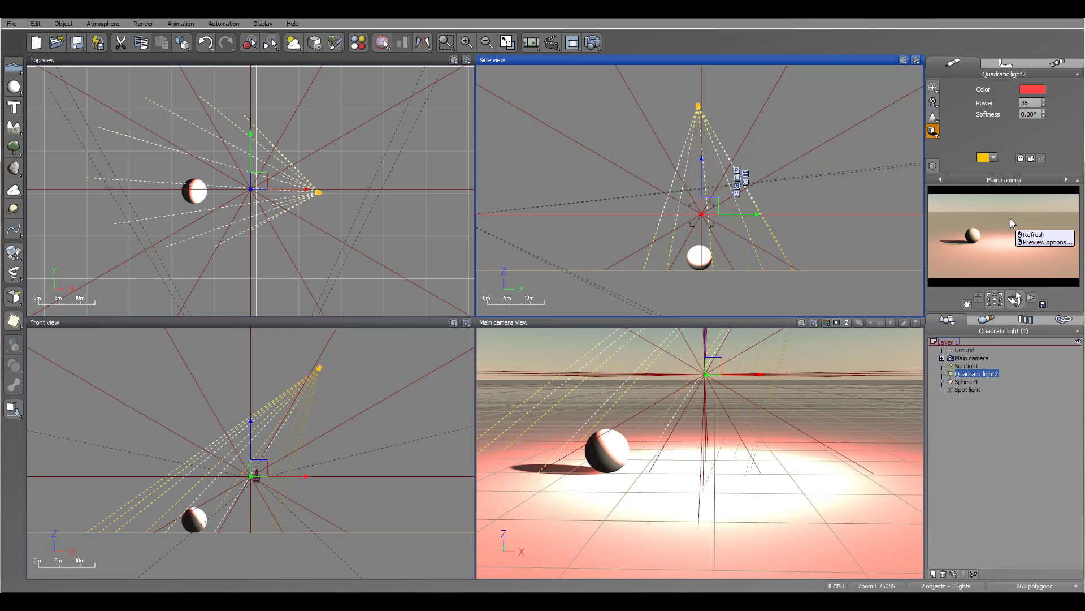
click(999, 201)
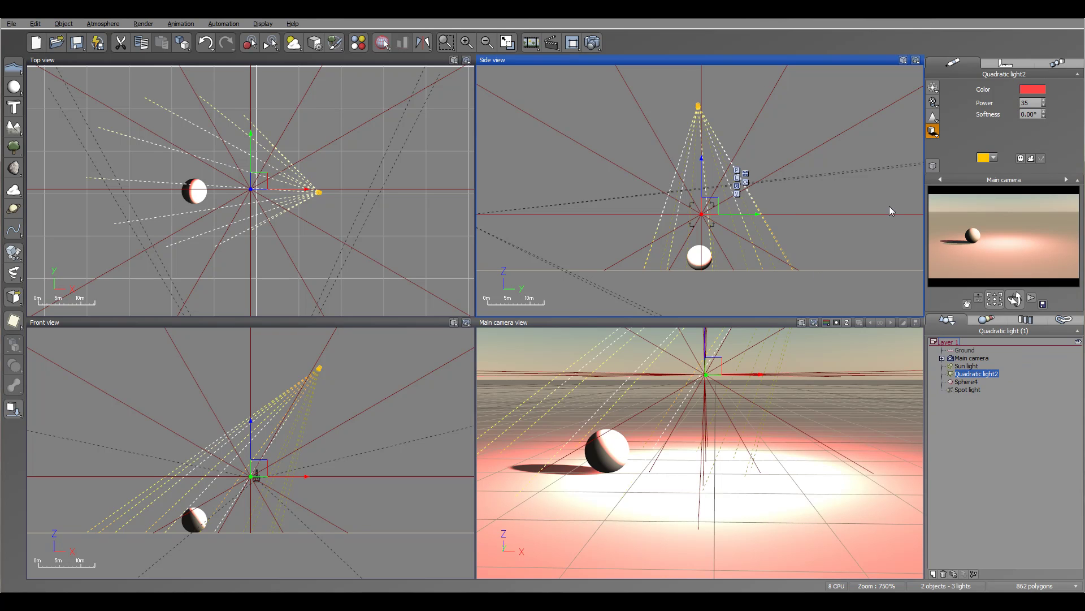